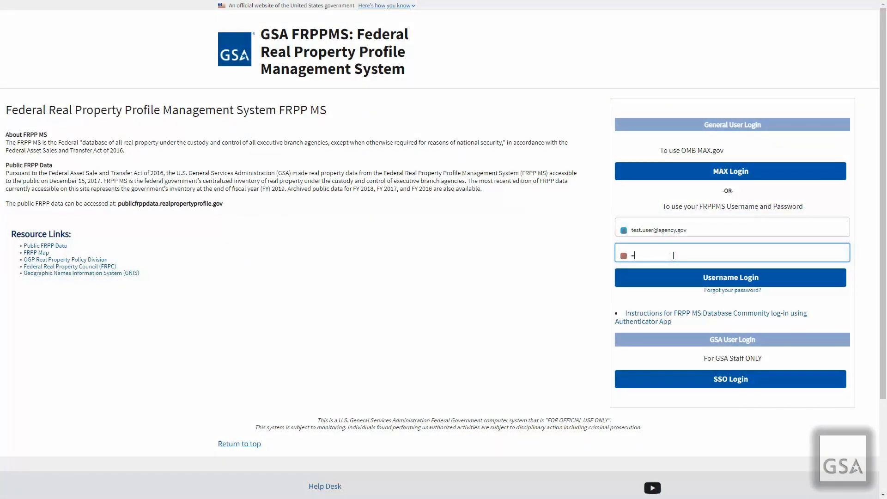
Enter the account password and submit the username login
text(••••••)
click(672, 277)
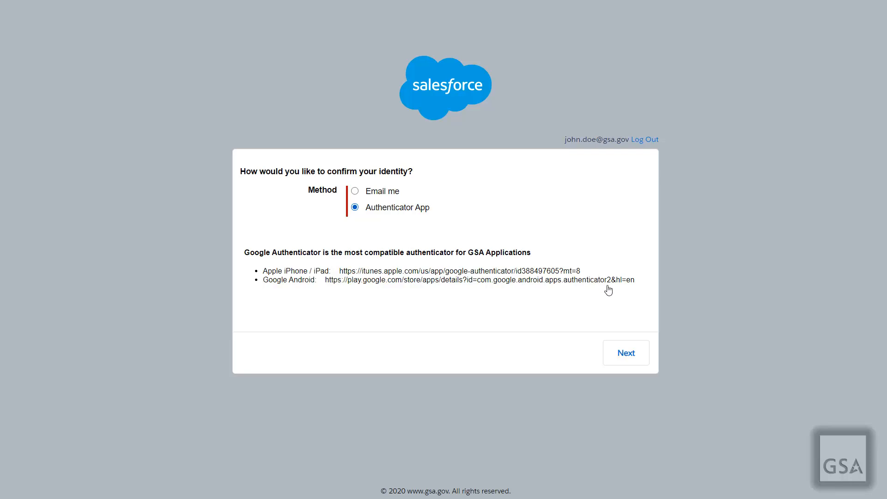
Continue with the Authenticator App method and enter the six-digit code from the scanned QR code
click(626, 353)
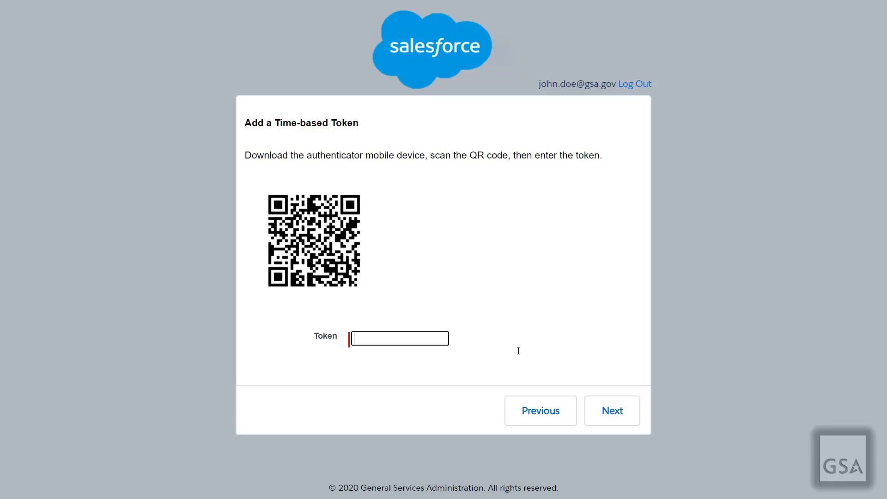
Register the authenticator token, then enter the current time-based code to finish verification
click(598, 409)
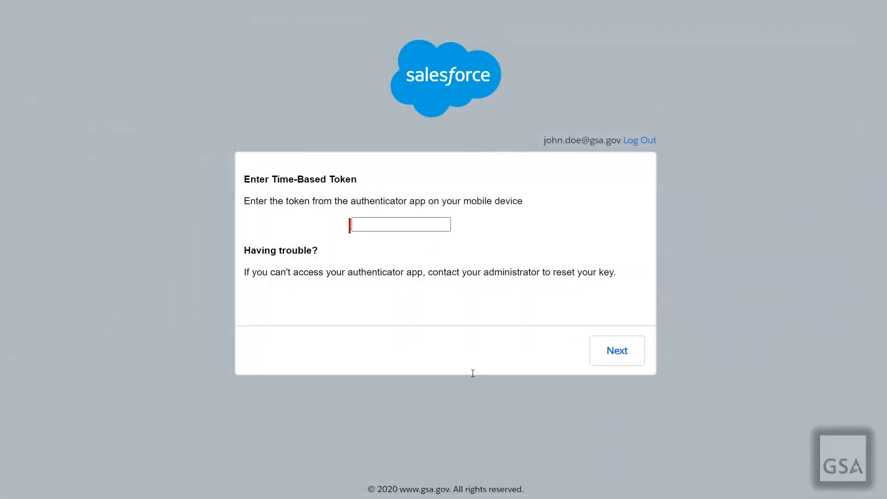
click(409, 228)
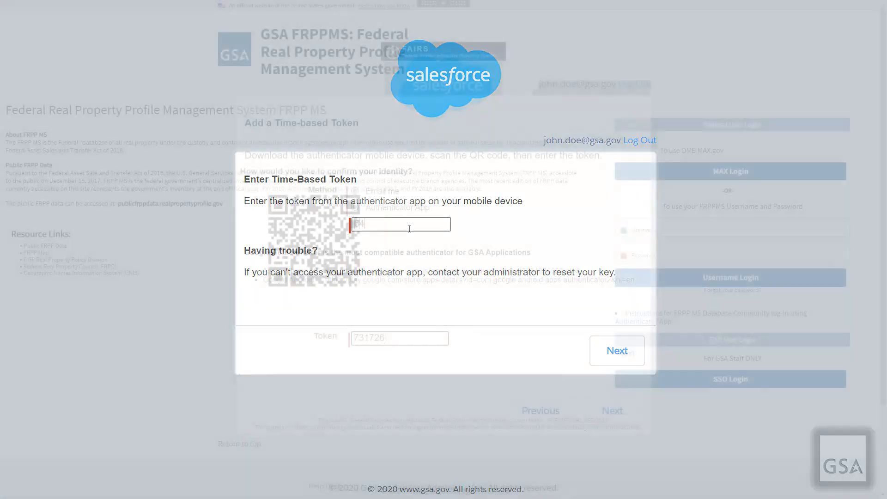
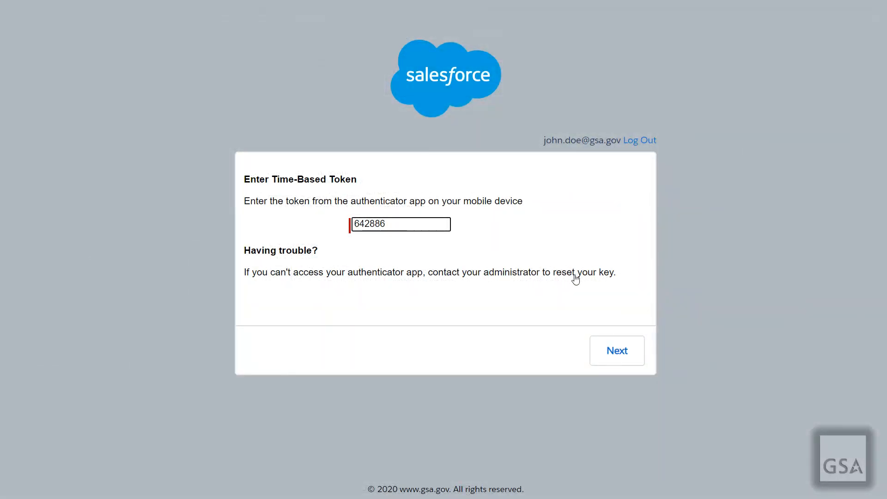
click(604, 354)
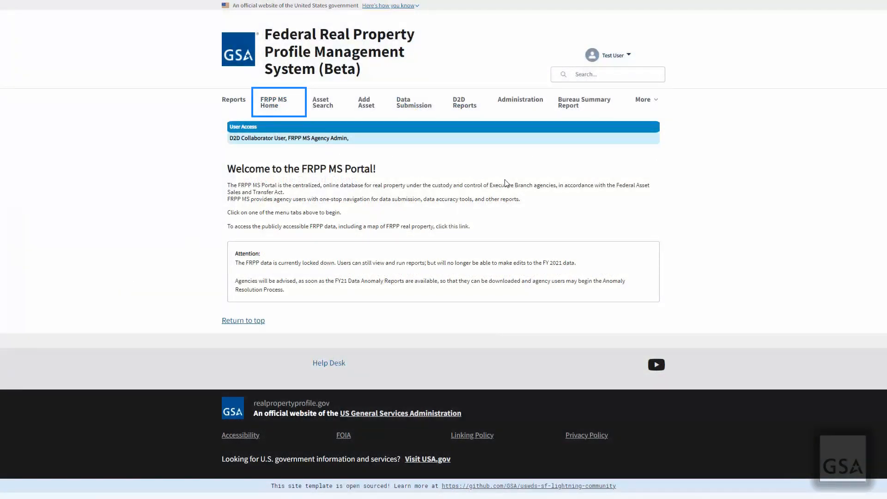
Edit the Mobile number on the Test User's My Profile page and save it
click(616, 58)
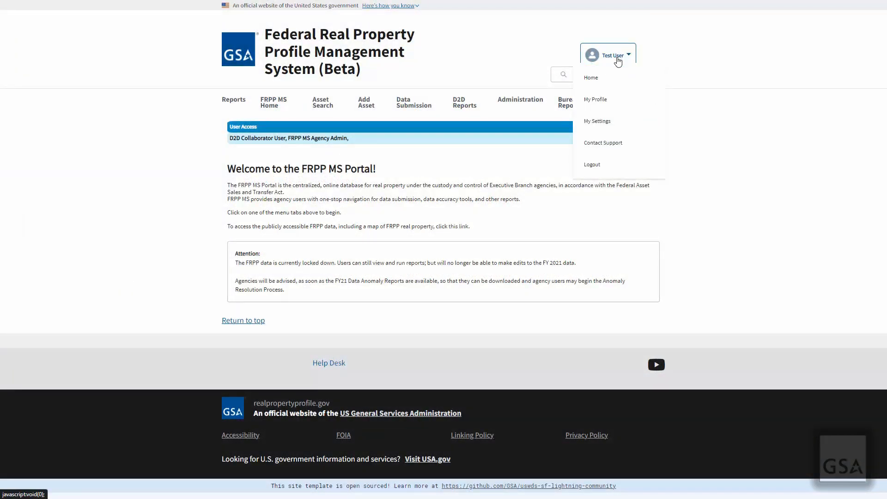
click(603, 98)
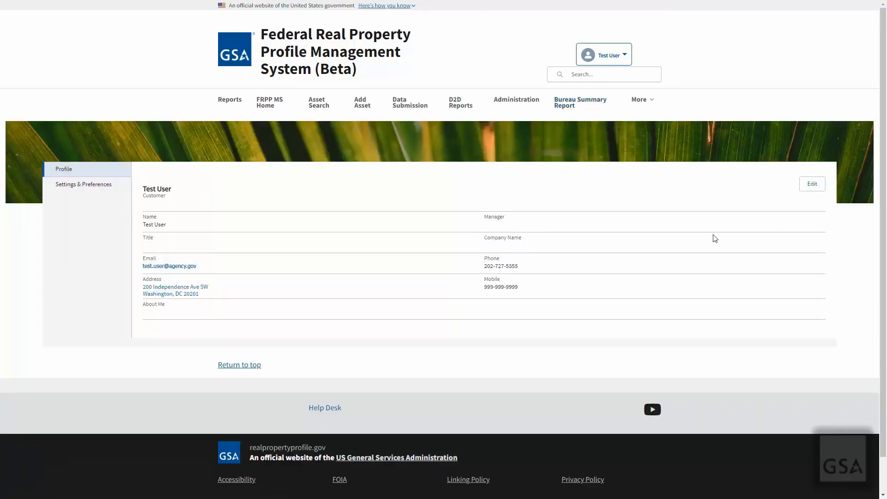
click(818, 184)
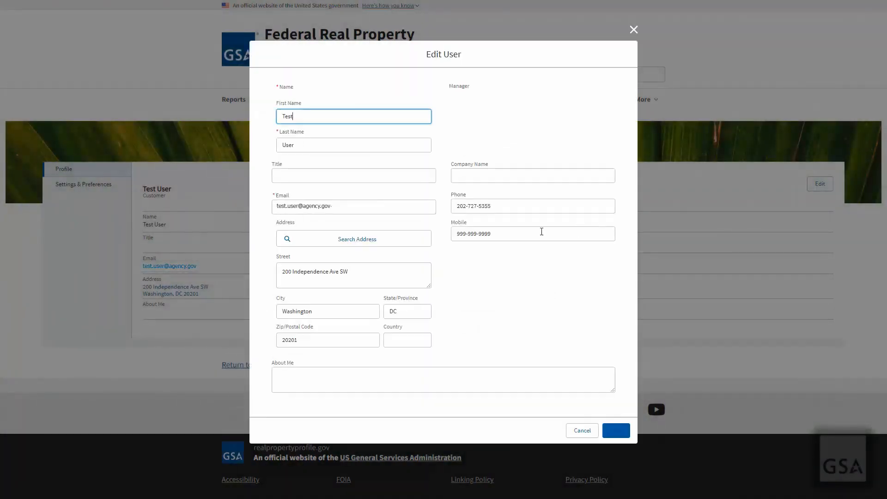
click(503, 235)
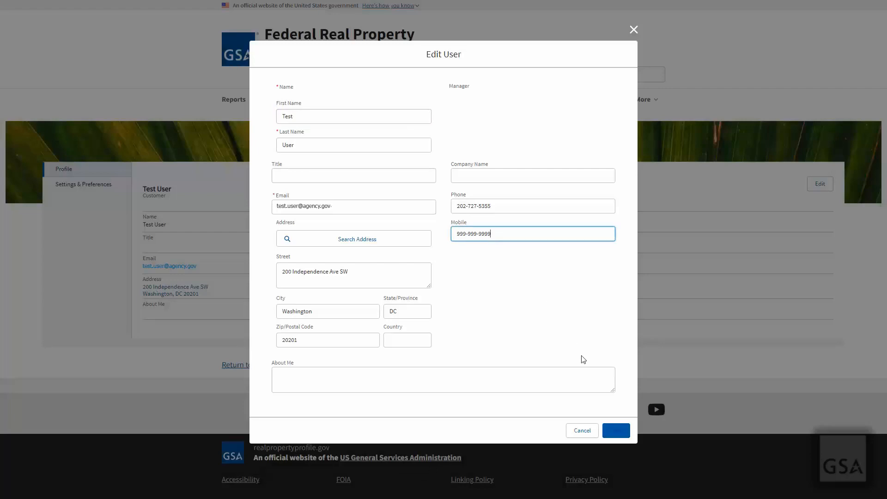
click(626, 435)
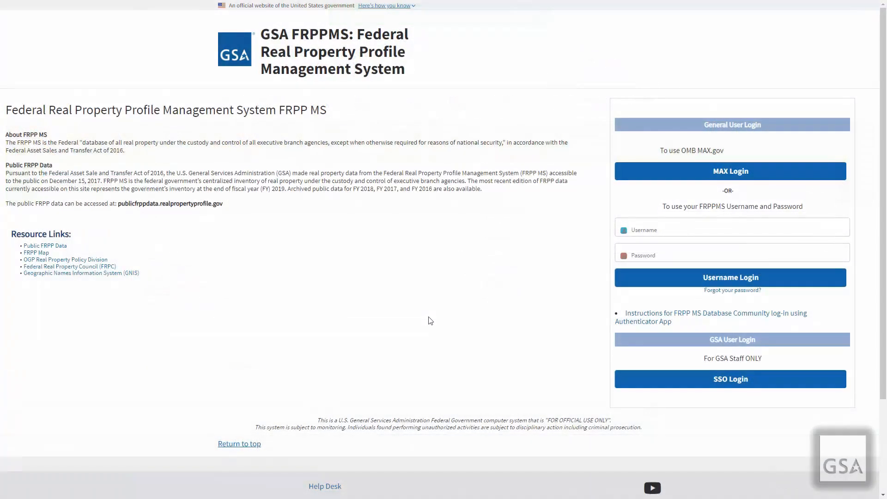
Open the Authenticator App login instructions PDF and scroll past its table of contents
click(633, 323)
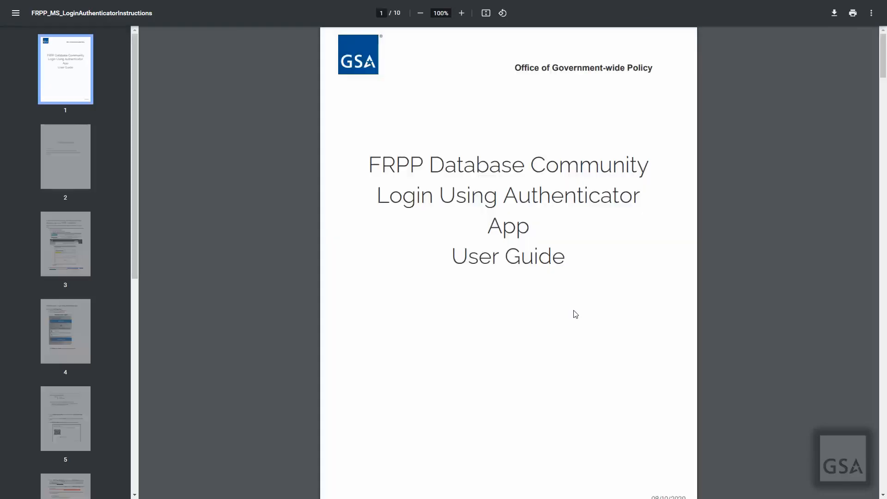
scroll(576, 314, down, 10)
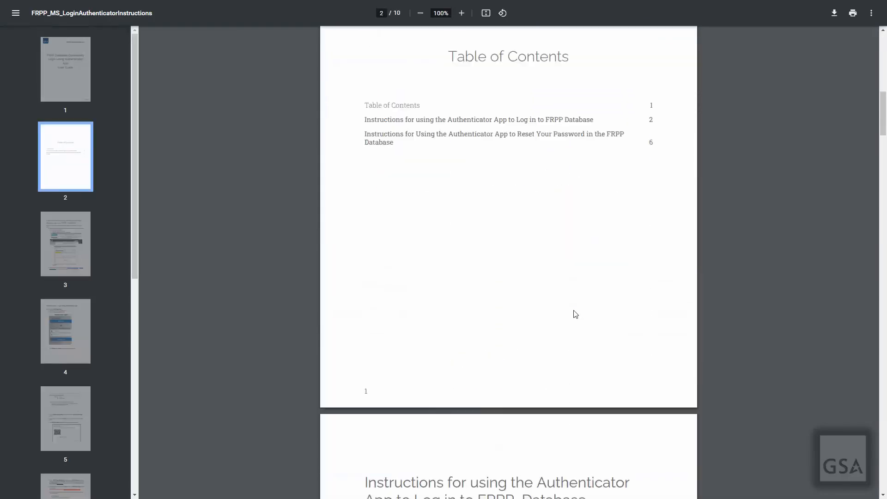
scroll(575, 314, down, 8)
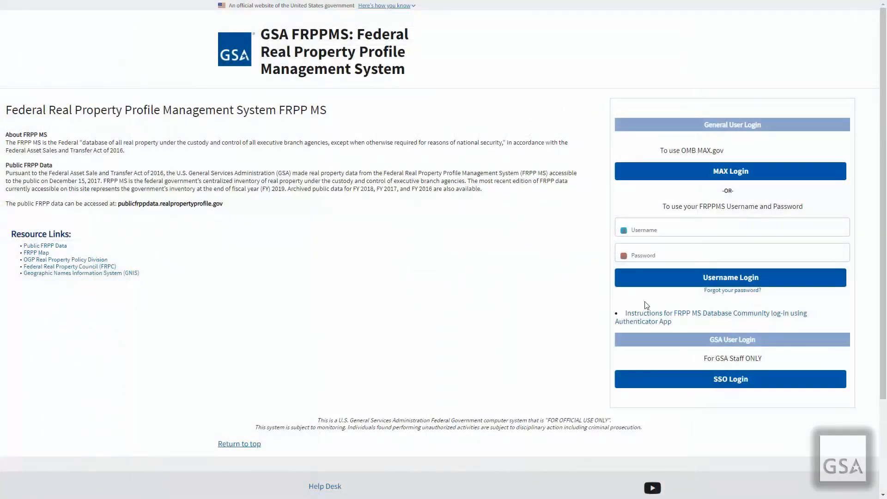
Request a password reset for the user's e-mail username, then open the Asset Search page
click(714, 291)
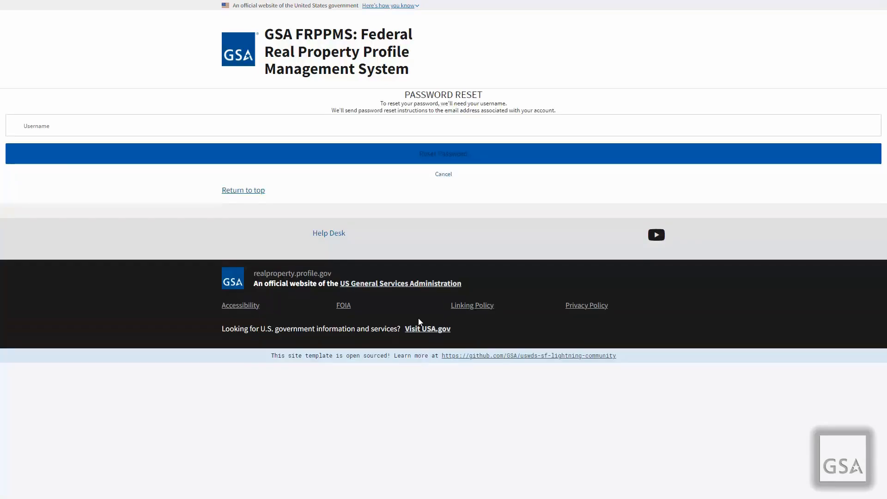
click(162, 121)
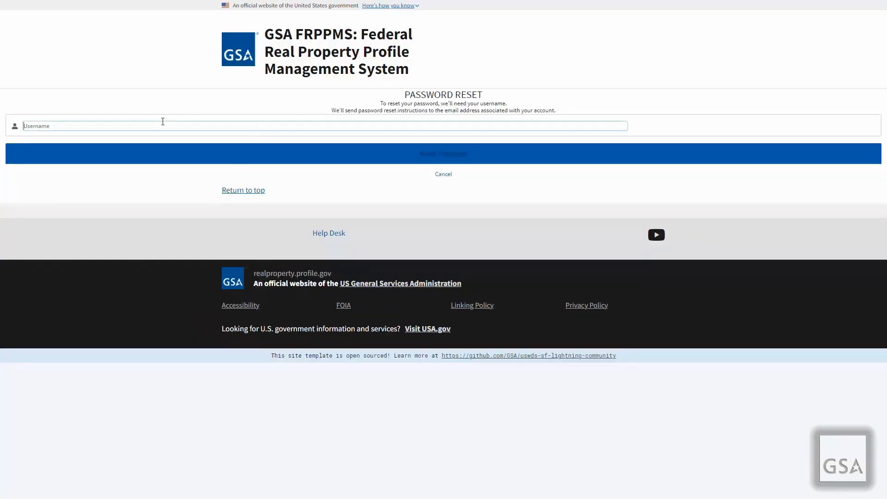
text(testu)
text(user@agency.gov)
click(471, 155)
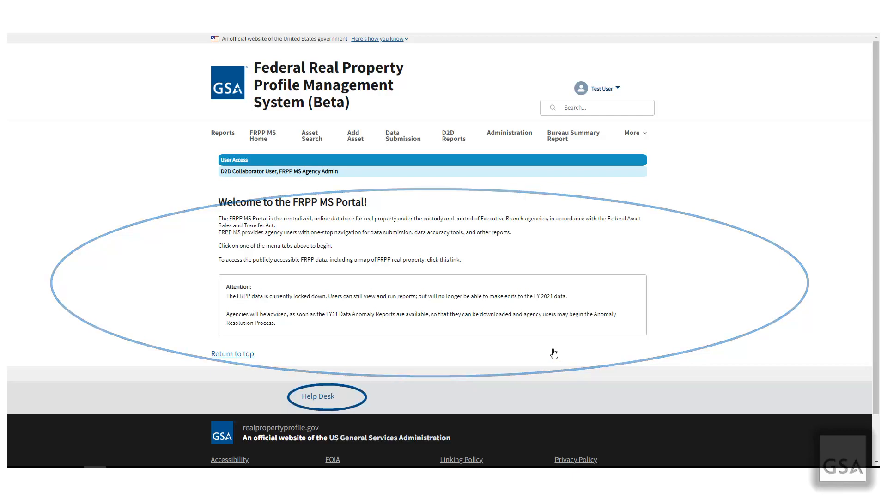
click(313, 136)
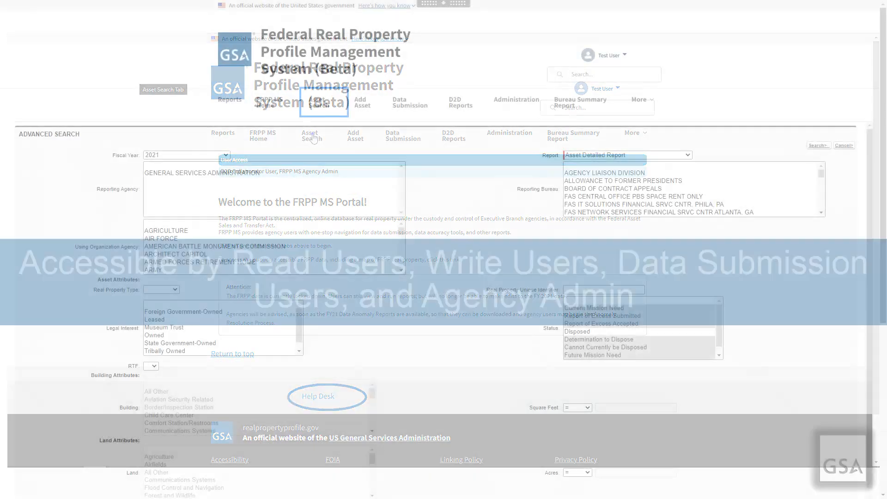
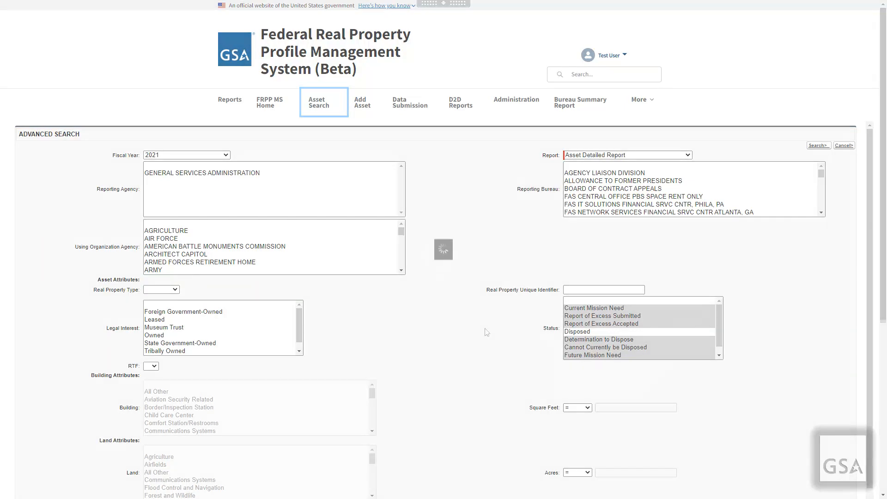
Search the Asset Detailed Report for Current Mission Need status and Leased legal interest assets
click(653, 156)
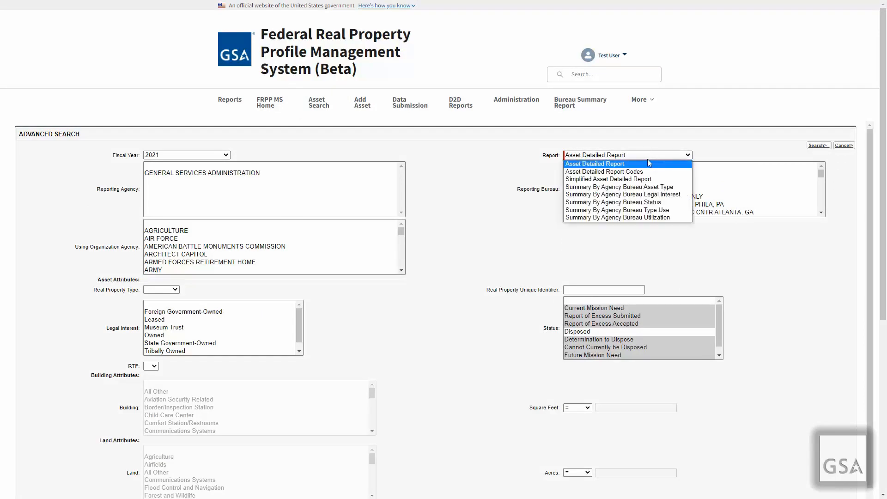
click(622, 165)
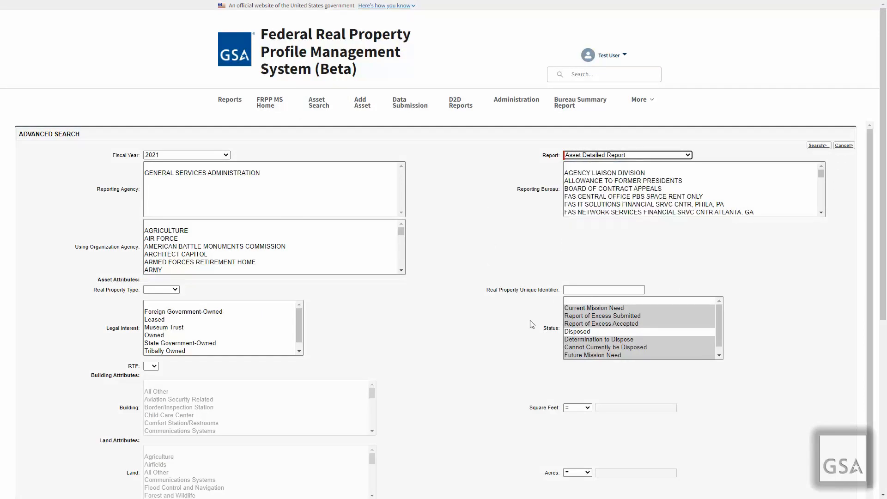
click(572, 308)
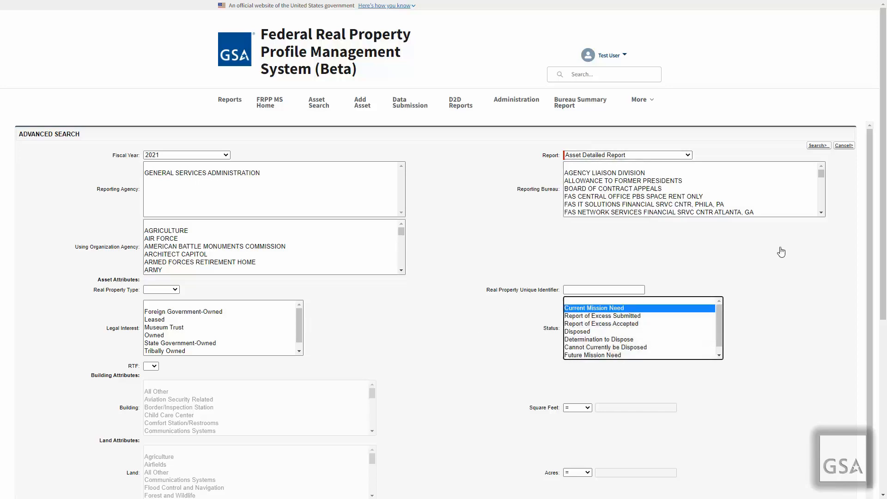
click(155, 319)
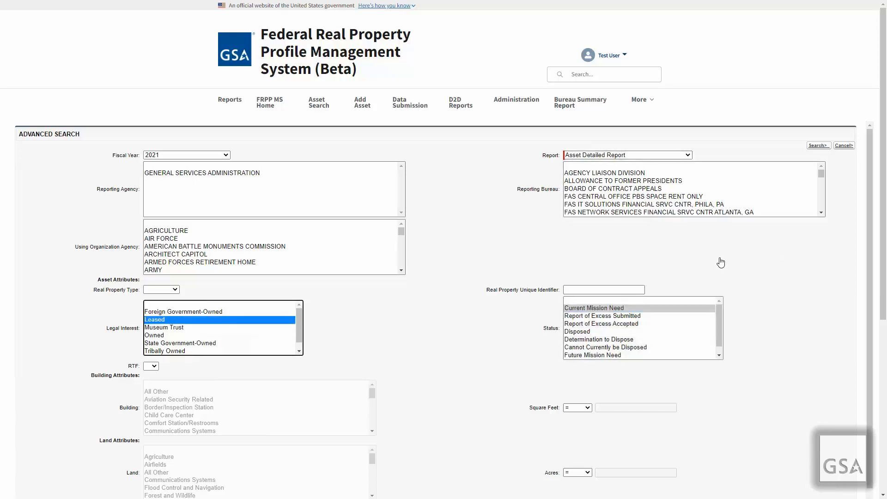
click(820, 145)
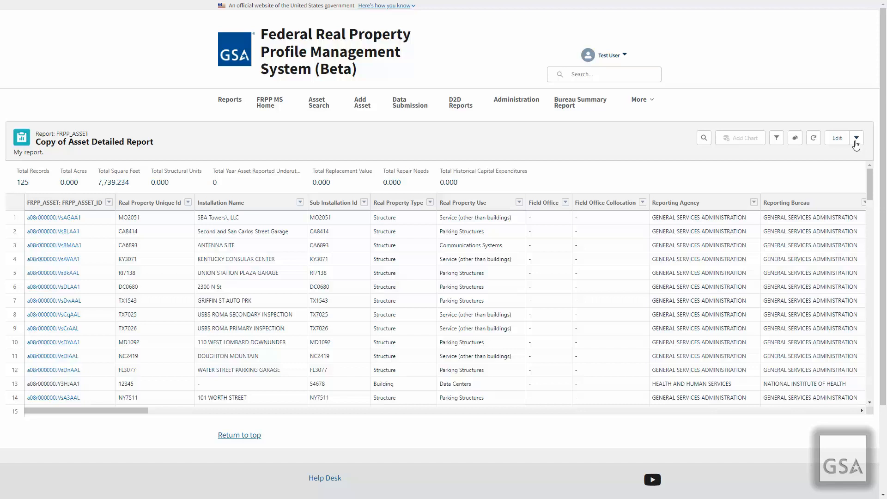
Export the copied asset report as Details Only in the chosen file format
click(856, 138)
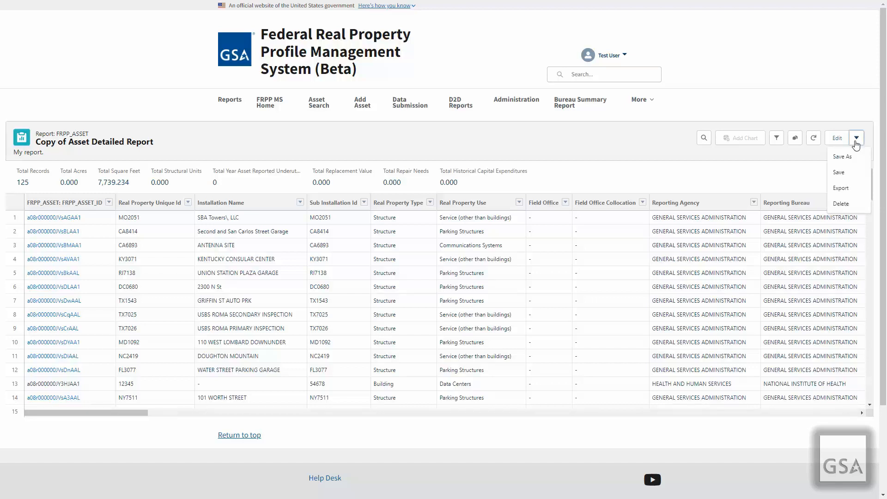
click(840, 188)
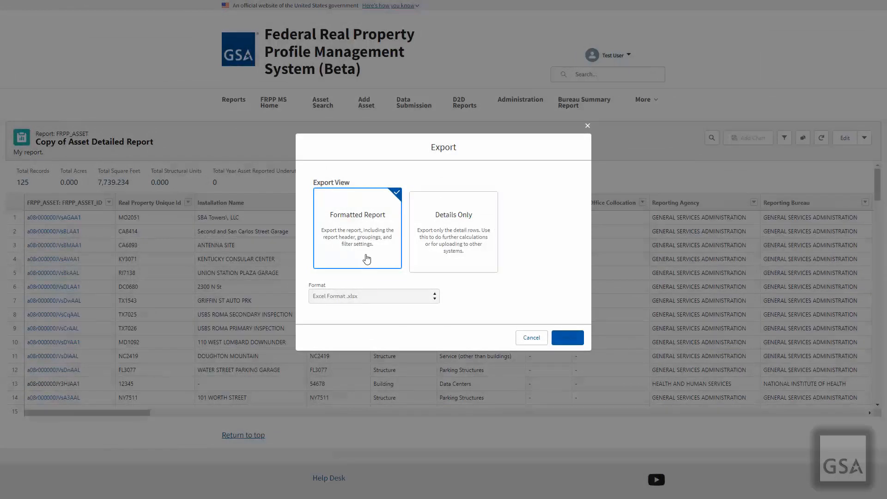
click(463, 260)
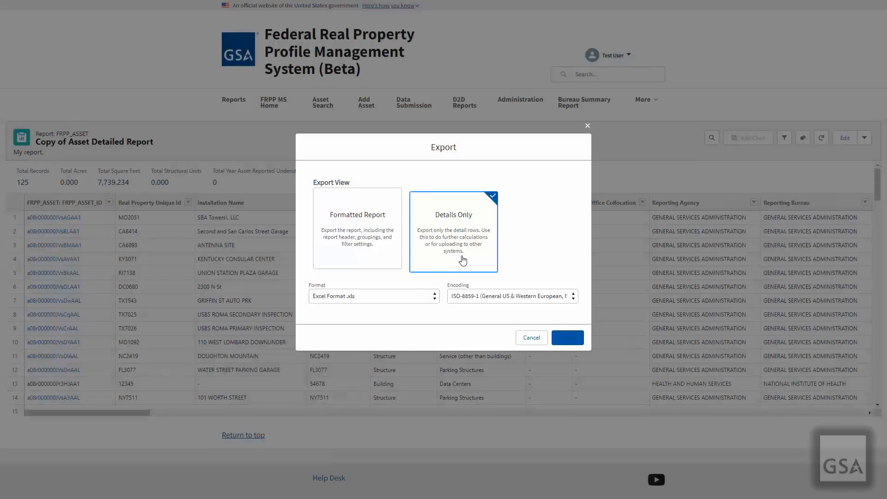
click(382, 297)
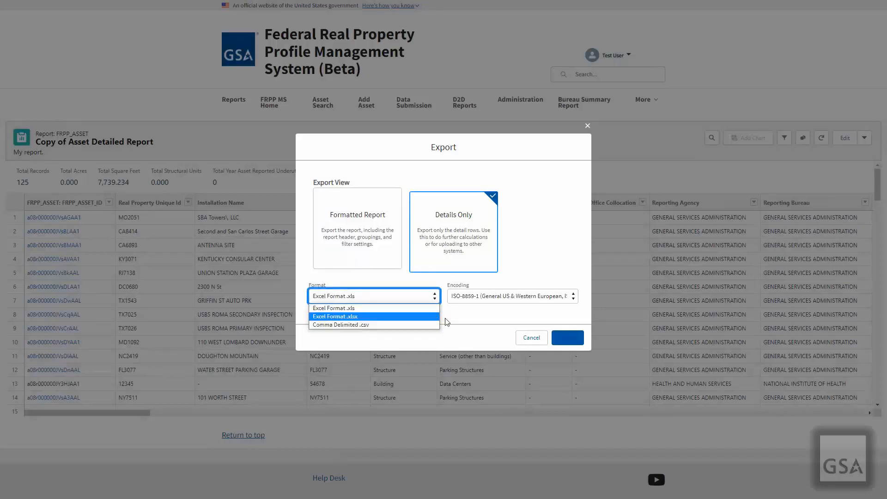
click(481, 316)
click(565, 338)
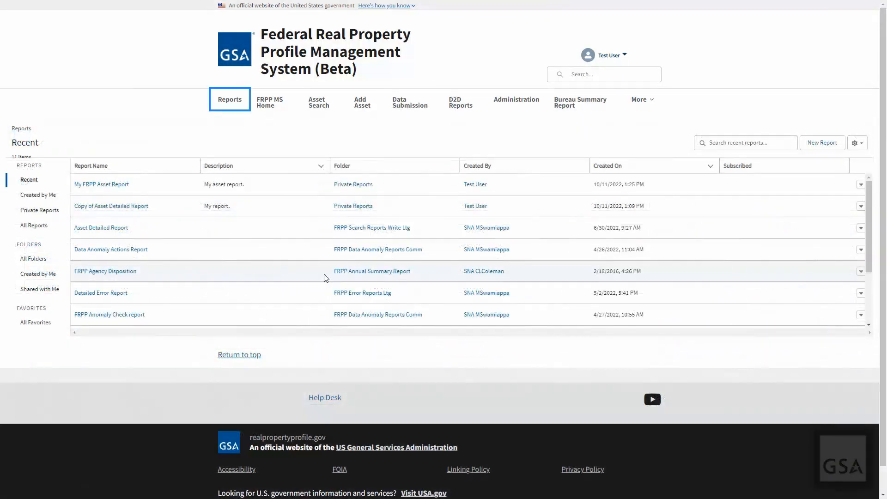
Start a new report using the FRPP_ASSET report type
click(816, 148)
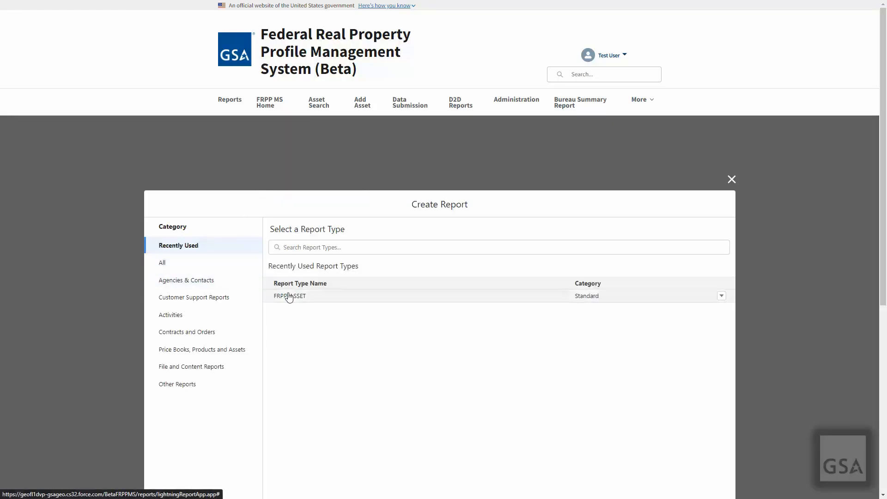
click(349, 301)
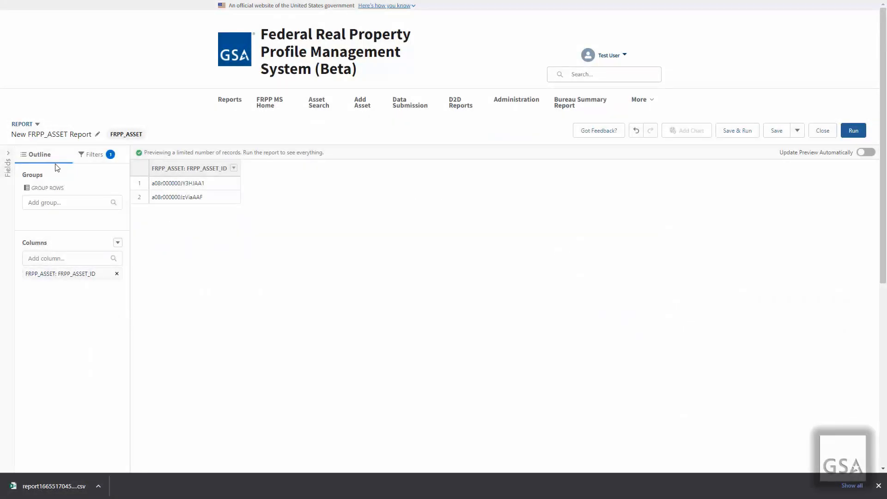
Add the Active, Country Code and Country Name fields as report columns
click(99, 155)
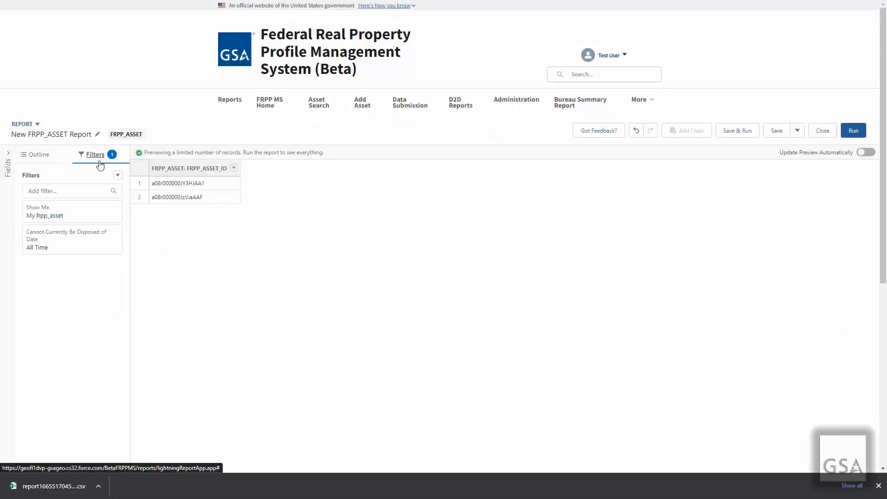
click(46, 163)
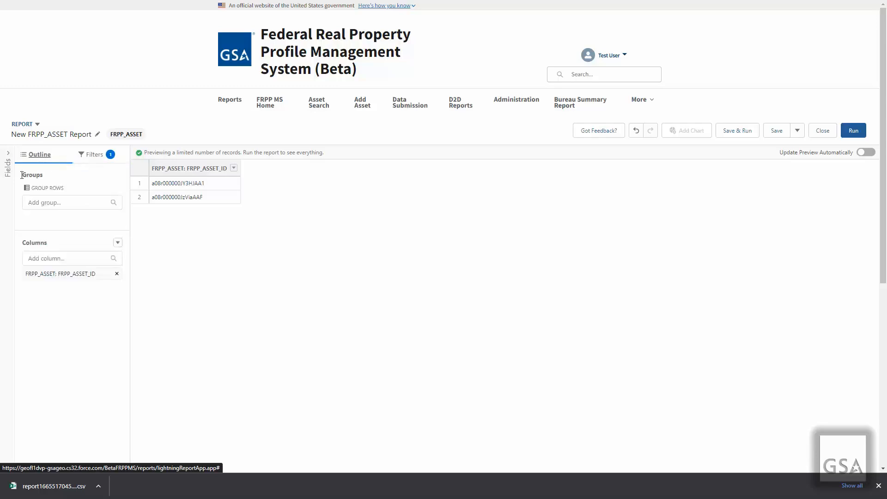
click(6, 198)
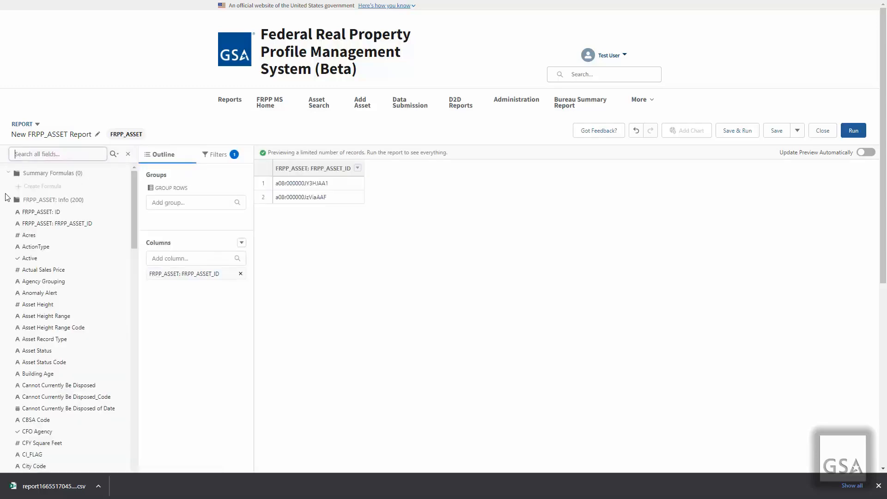
click(31, 259)
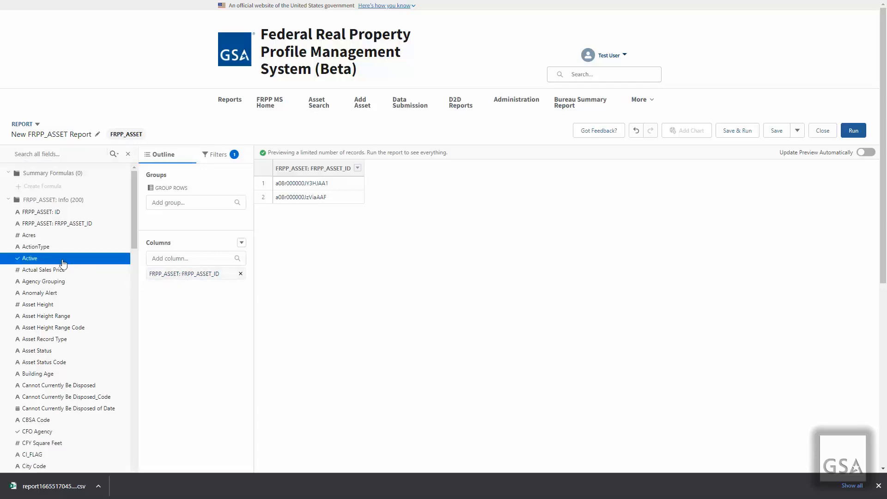
drag(64, 263, 169, 303)
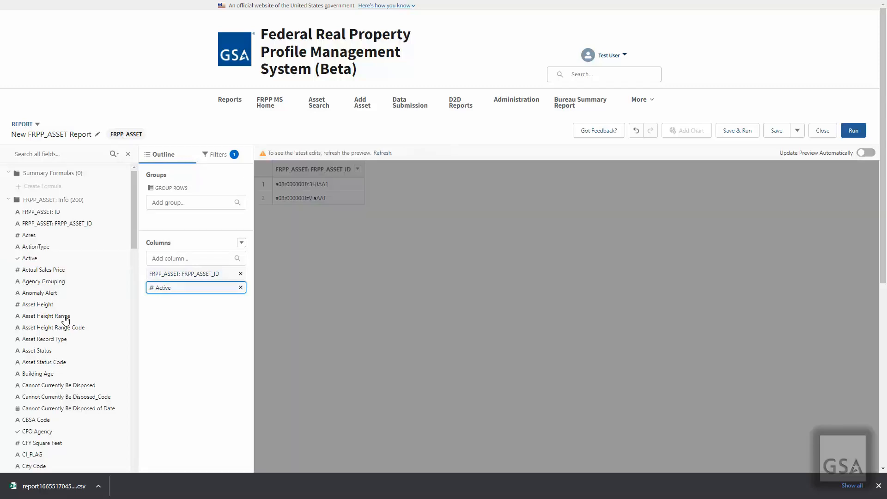
drag(134, 219, 130, 246)
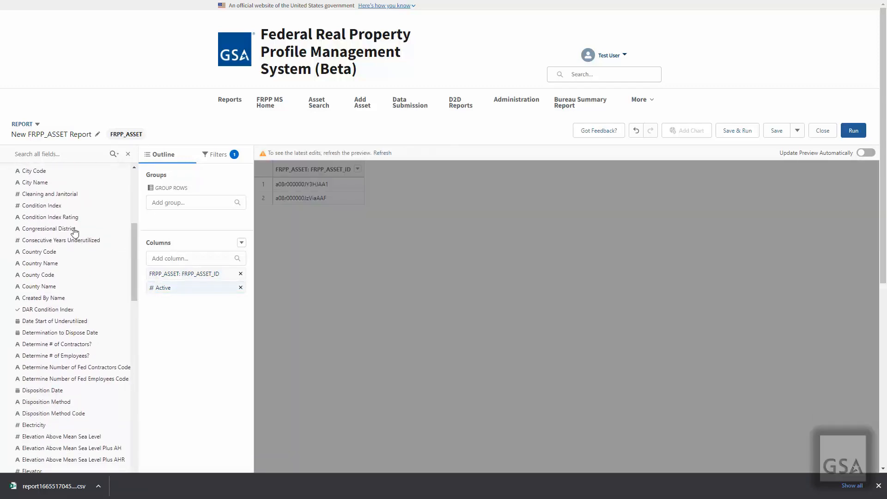
drag(44, 251, 159, 300)
drag(40, 263, 170, 318)
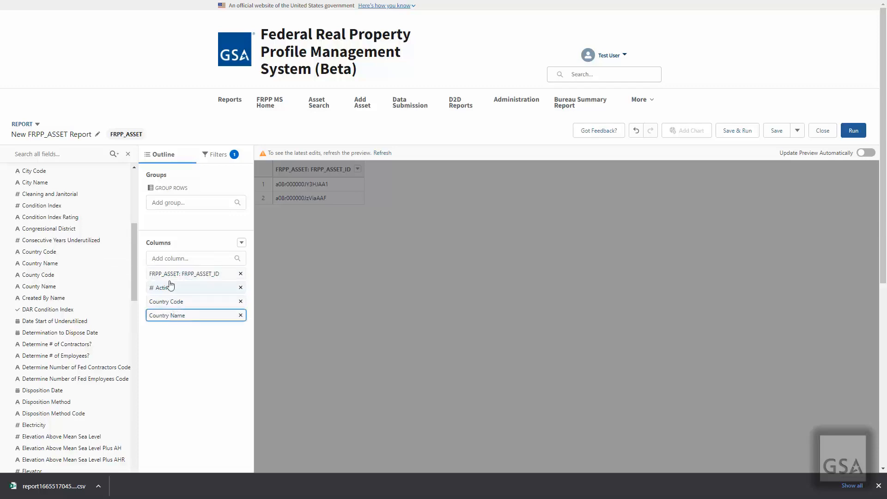
click(172, 257)
Add FiscalYear and Disposition Method as further report columns
key(Escape)
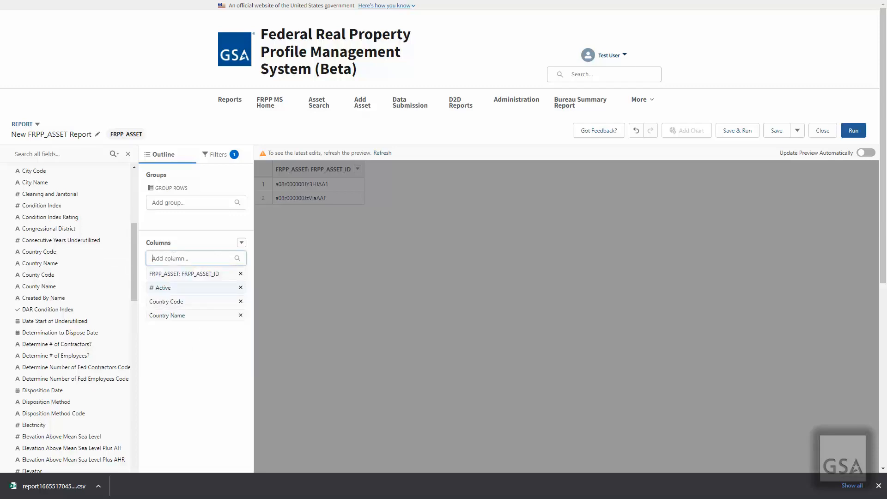
text(Fiscal)
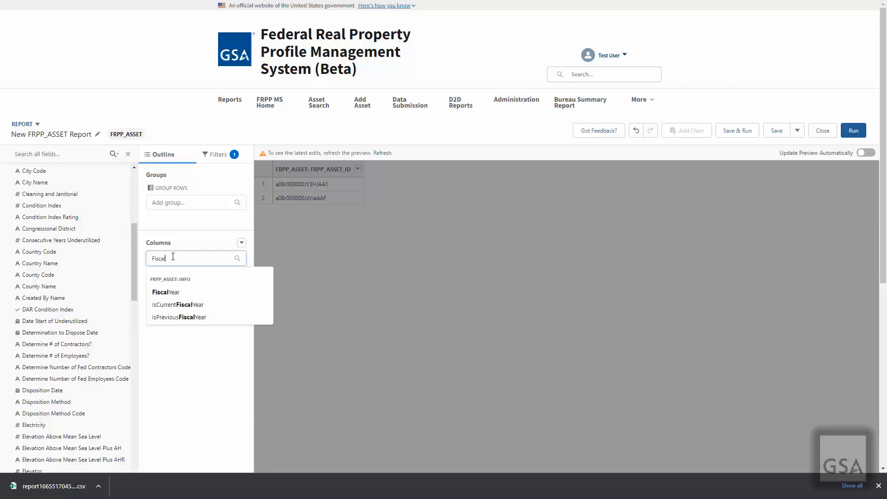
click(165, 292)
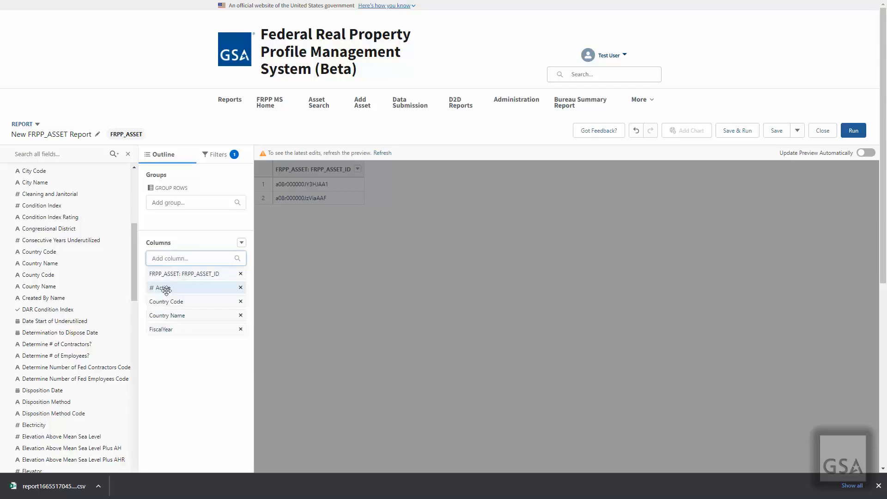
click(176, 259)
text(Disposed)
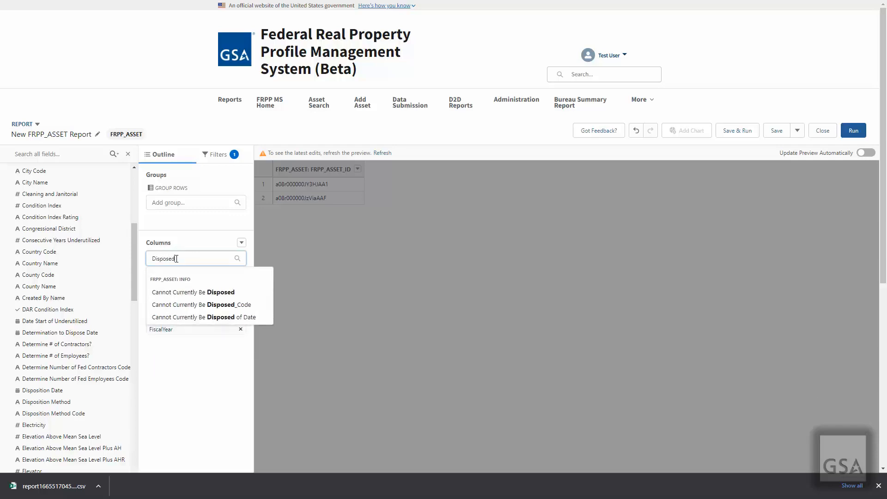
key(BackSpace)
key(BackSpace)
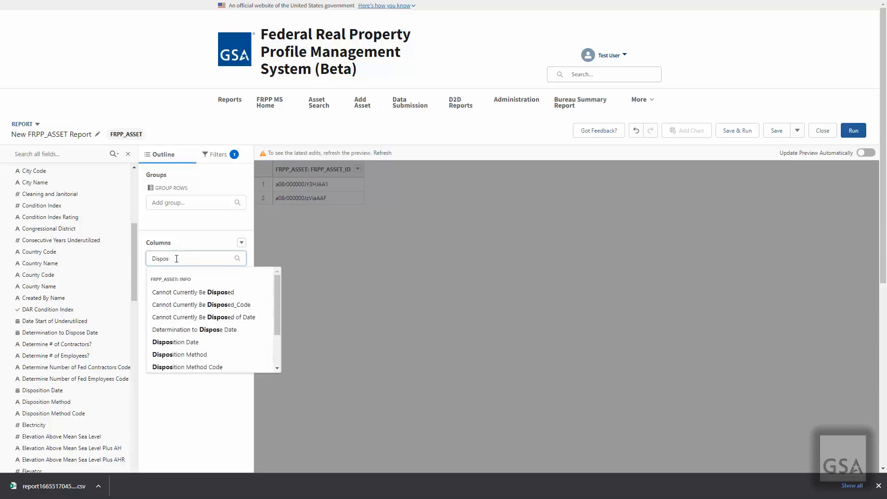
click(191, 355)
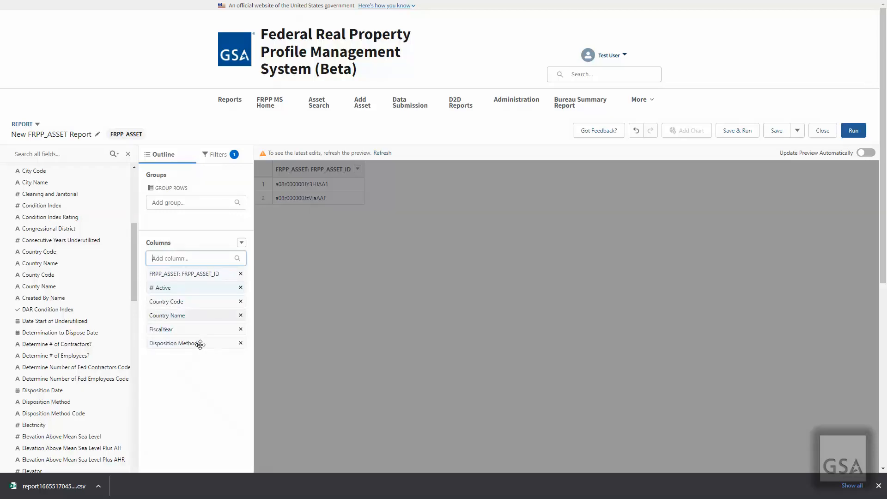
click(128, 154)
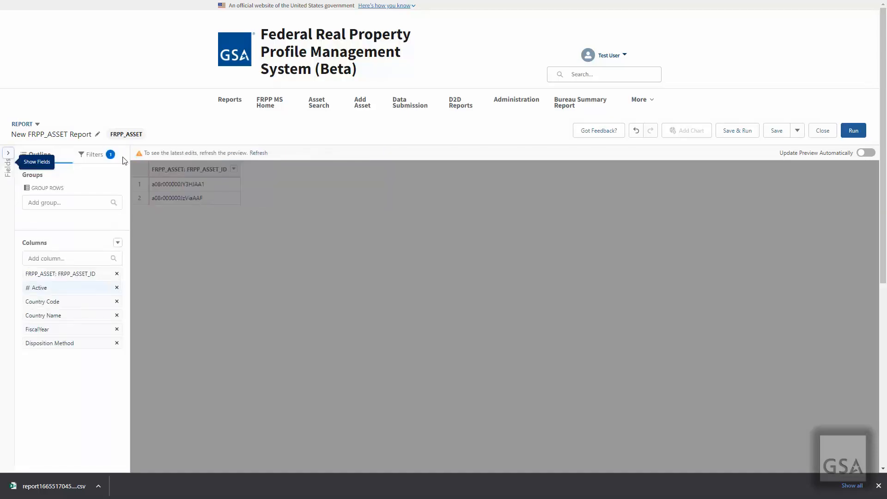
Set the Show Me filter to All frpp_asset records
click(105, 162)
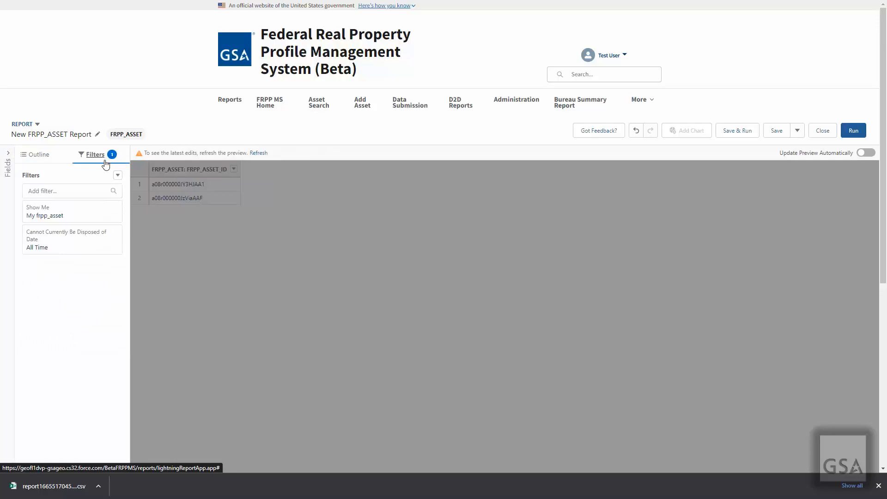
click(84, 220)
click(175, 221)
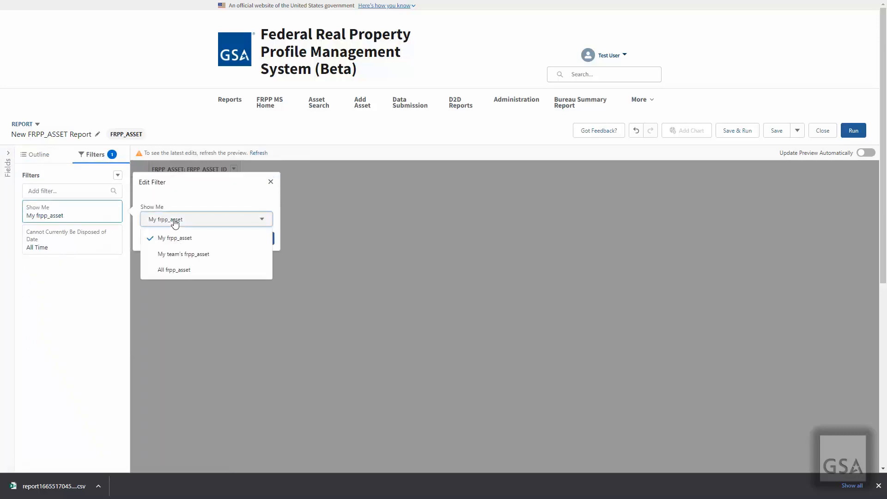
click(174, 270)
click(260, 238)
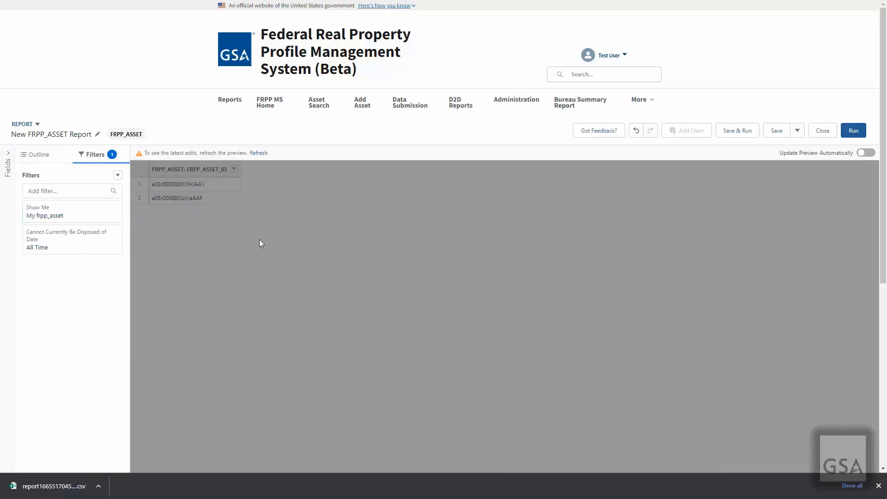
Add a FiscalYear equals 2021 filter
click(79, 192)
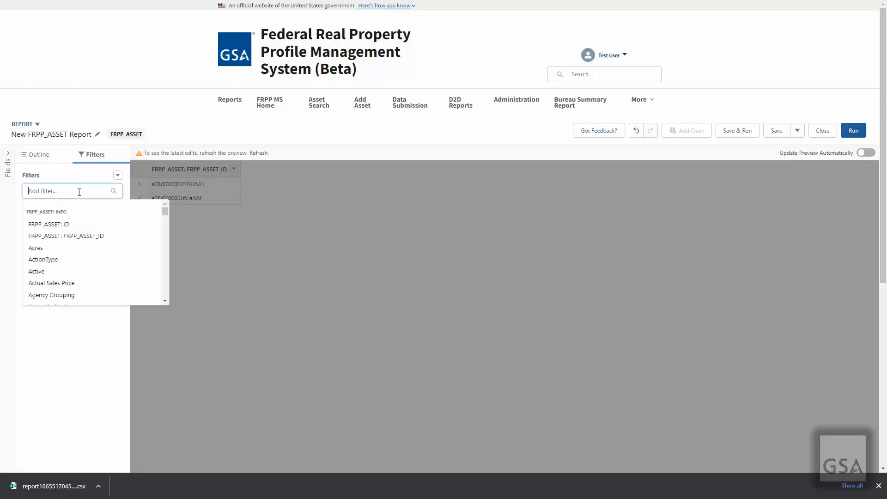
text(fisc)
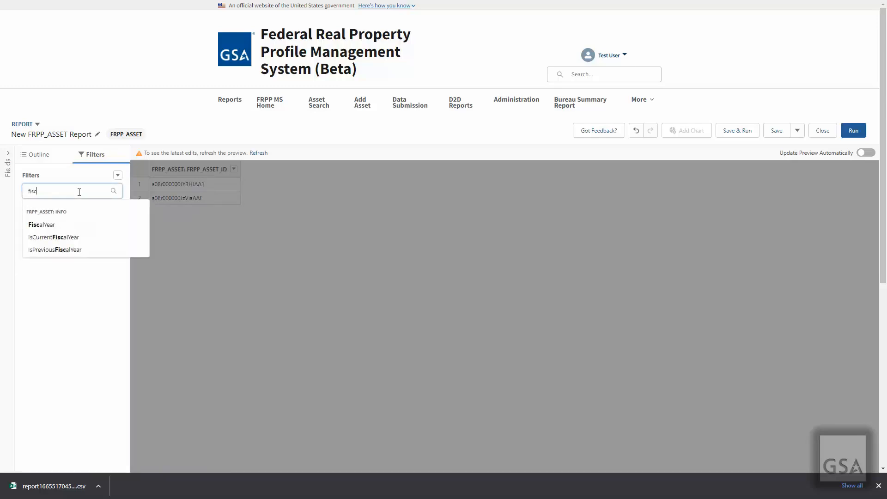
click(62, 225)
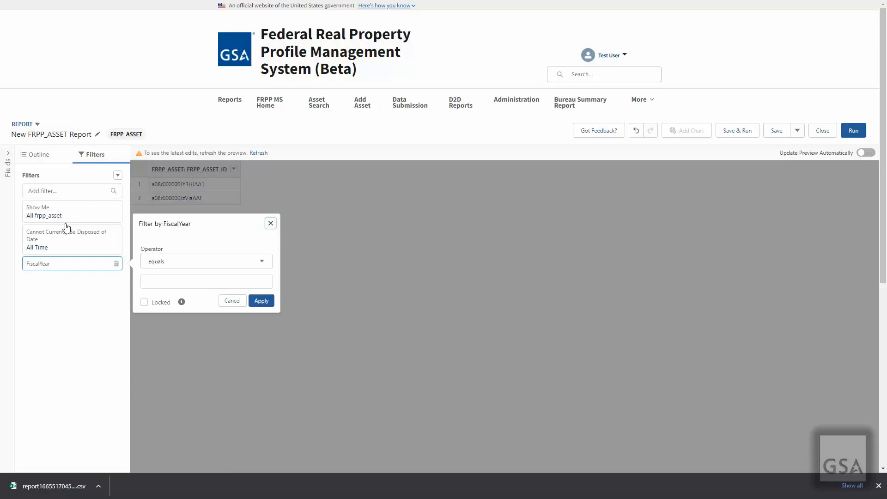
click(173, 280)
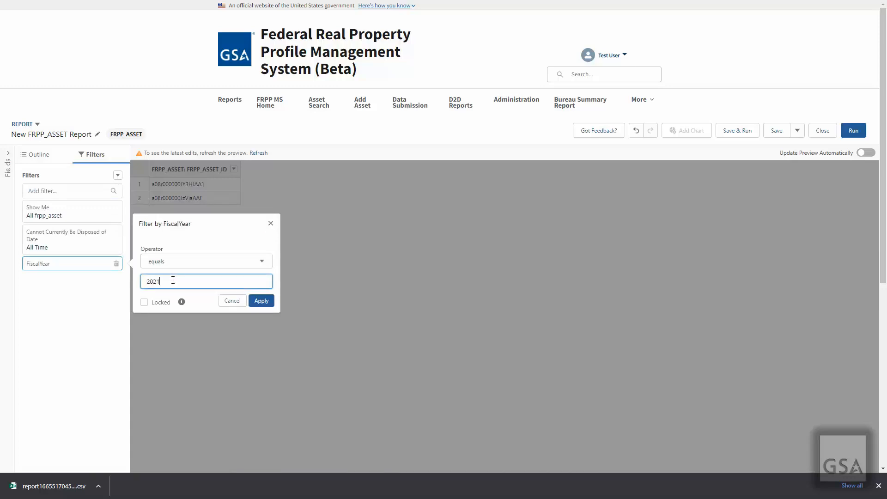
click(261, 301)
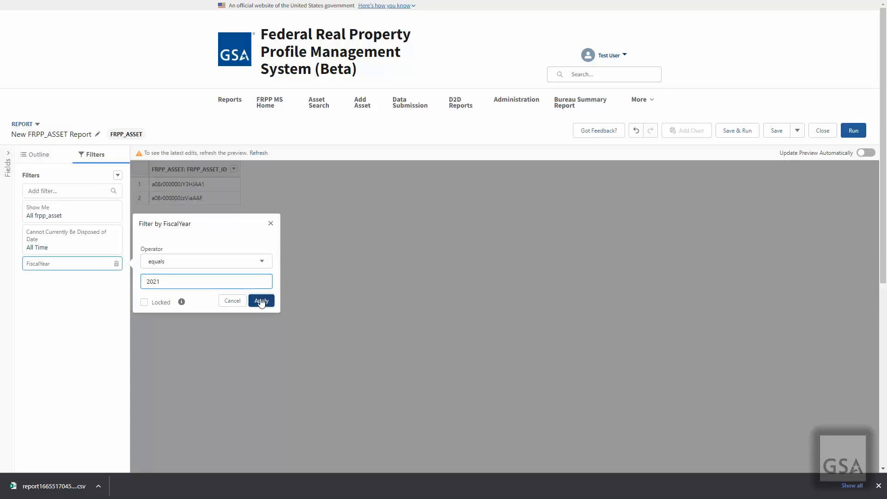
Add an Asset Record Type equals UPLOADED filter
click(66, 193)
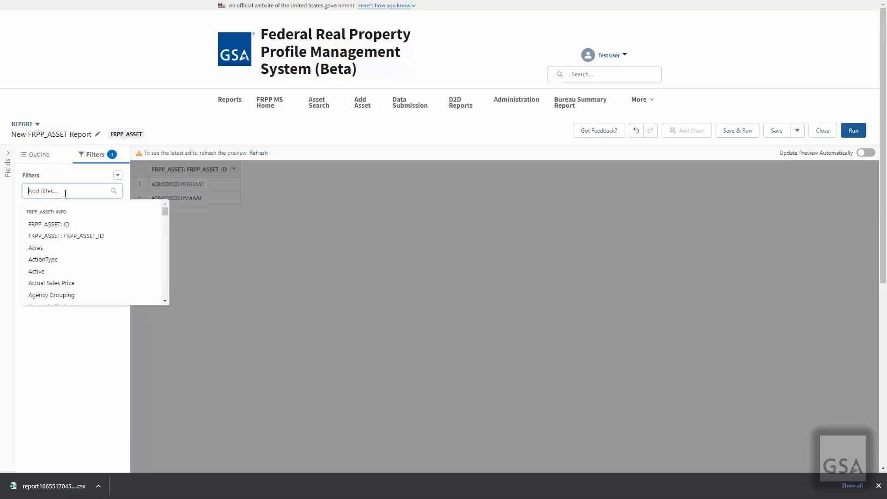
text(asset)
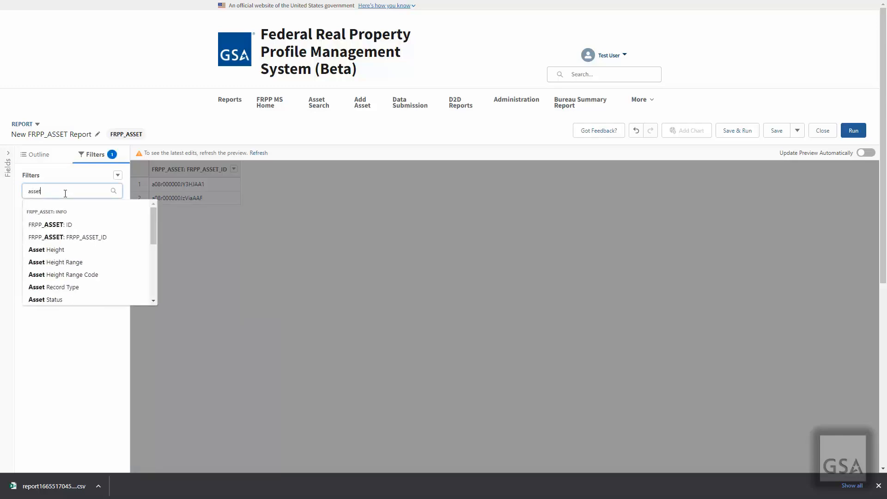
click(71, 287)
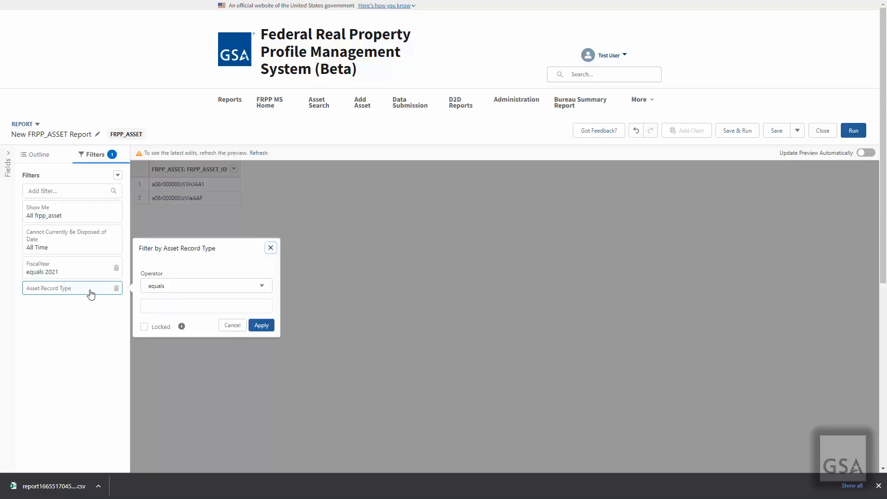
click(168, 305)
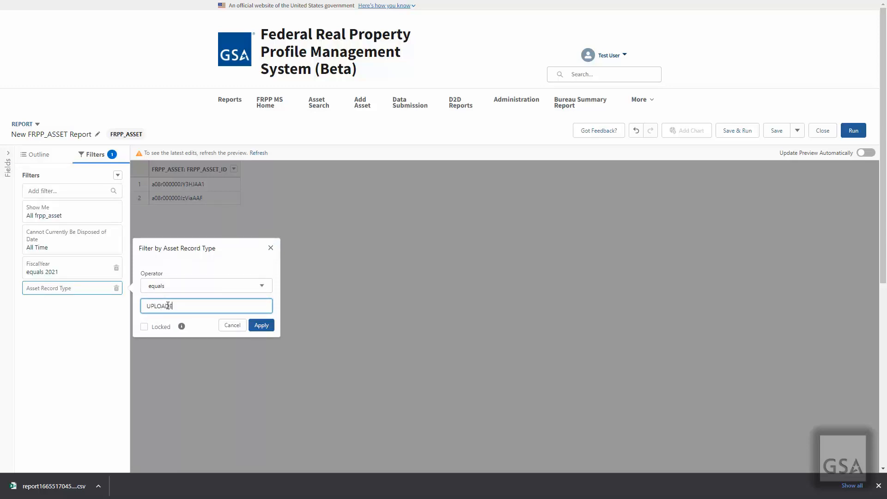
text(UPLOADED)
click(258, 326)
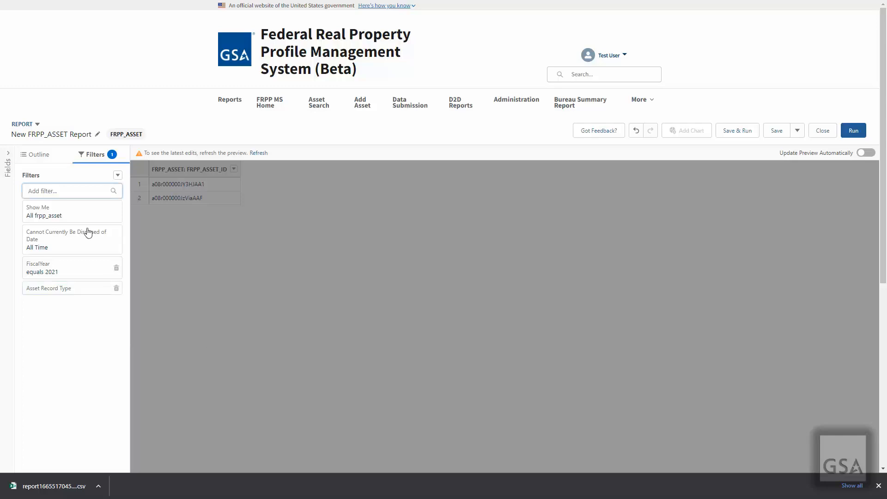
Add an Active equals True filter
click(56, 191)
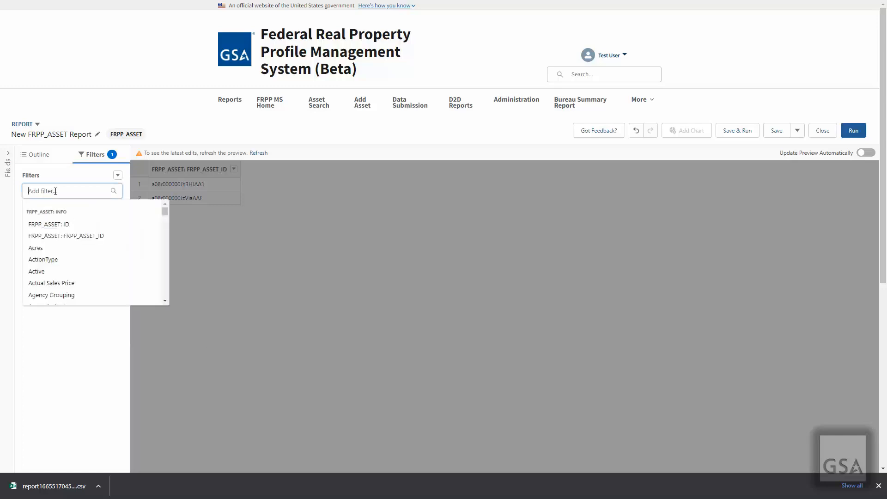
text(Active)
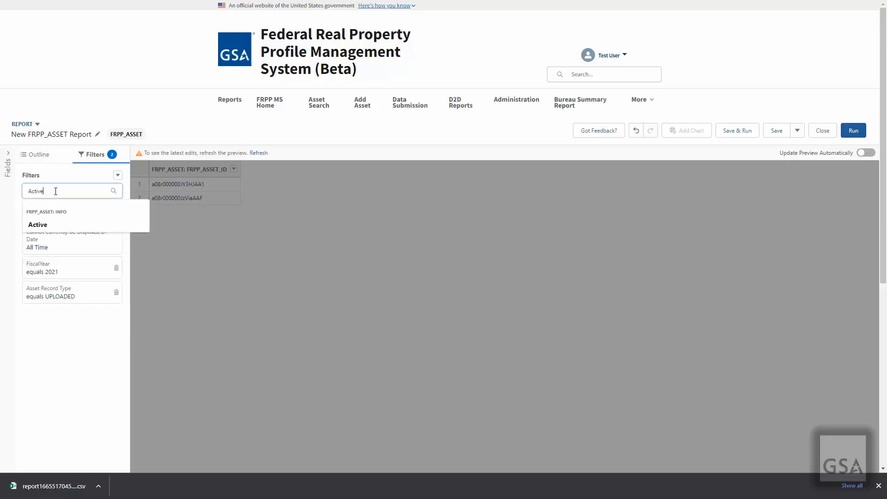
click(48, 226)
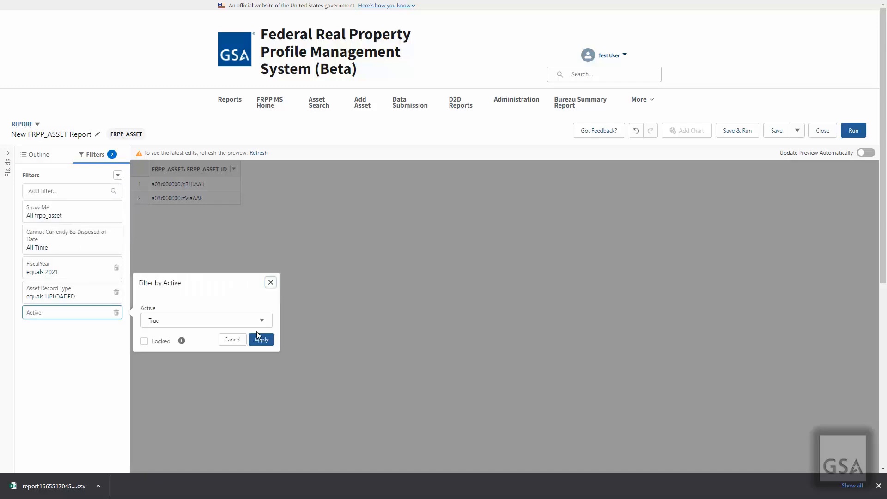
click(267, 340)
click(261, 340)
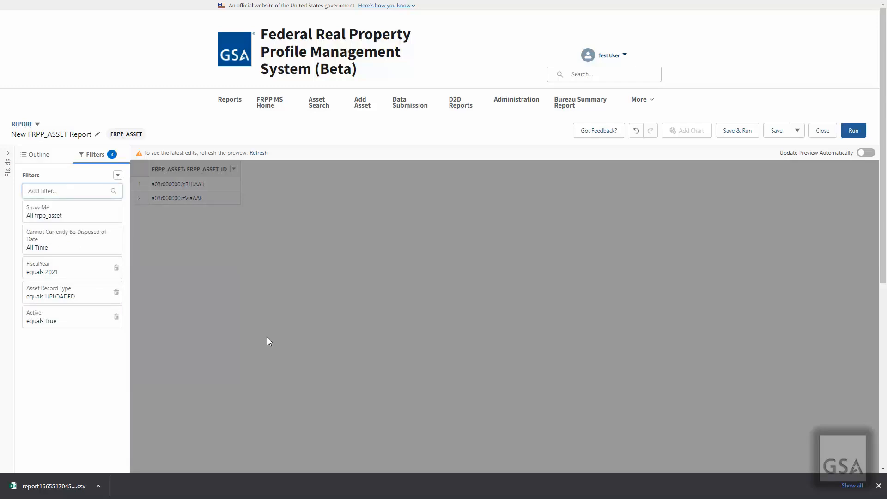
Refresh the preview with the new filters, then run the report for full 2021 results
click(56, 197)
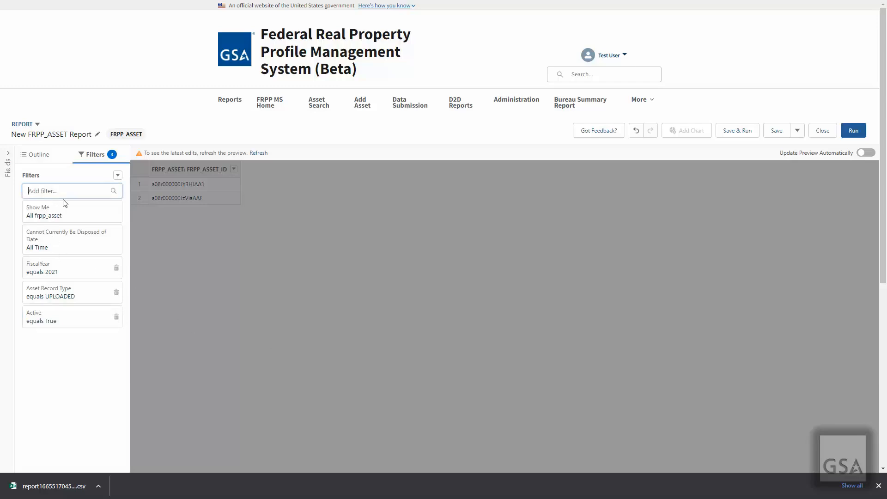
click(259, 154)
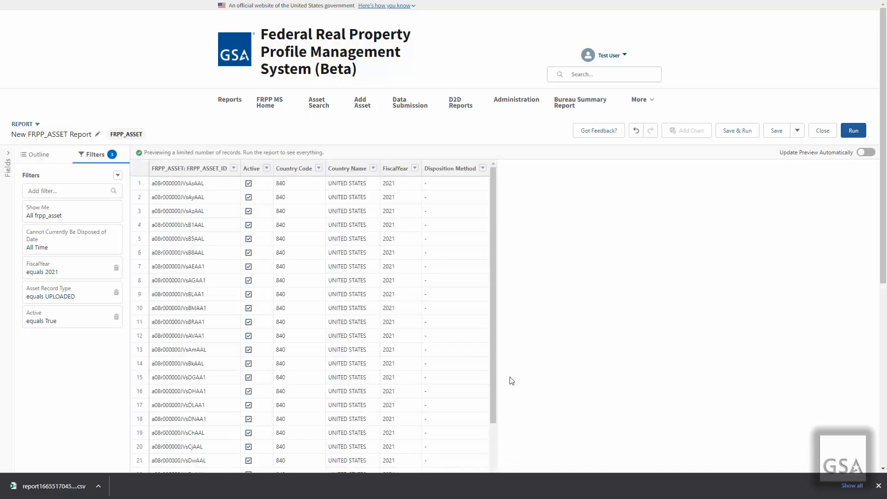
click(878, 487)
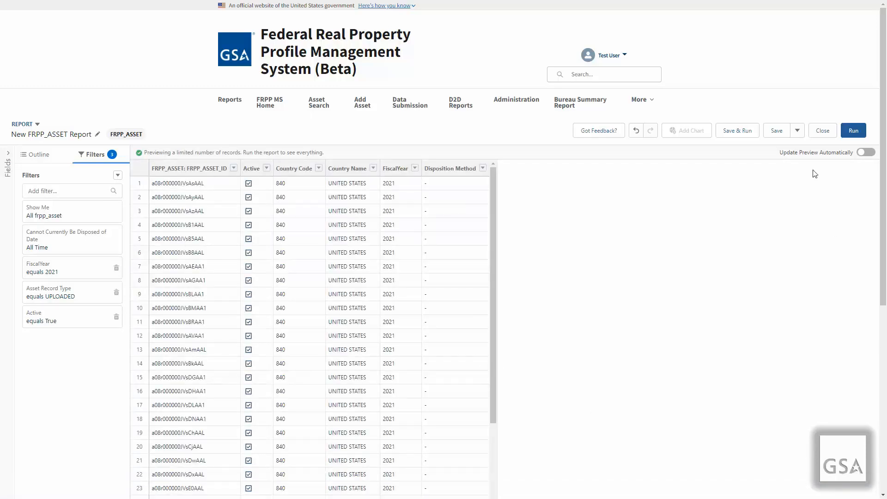
click(853, 131)
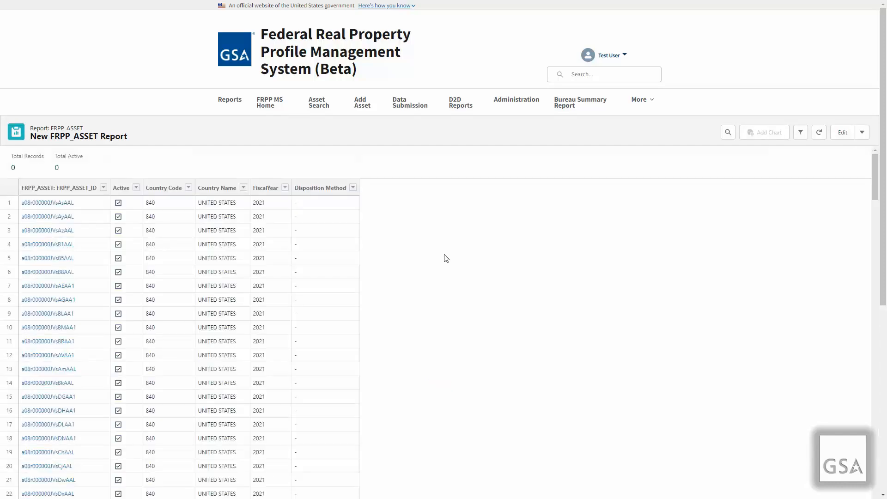
Generate a Bureau Summary Report for General Services Administration's OFFICE OF ADMINISTRATOR bureau
click(571, 104)
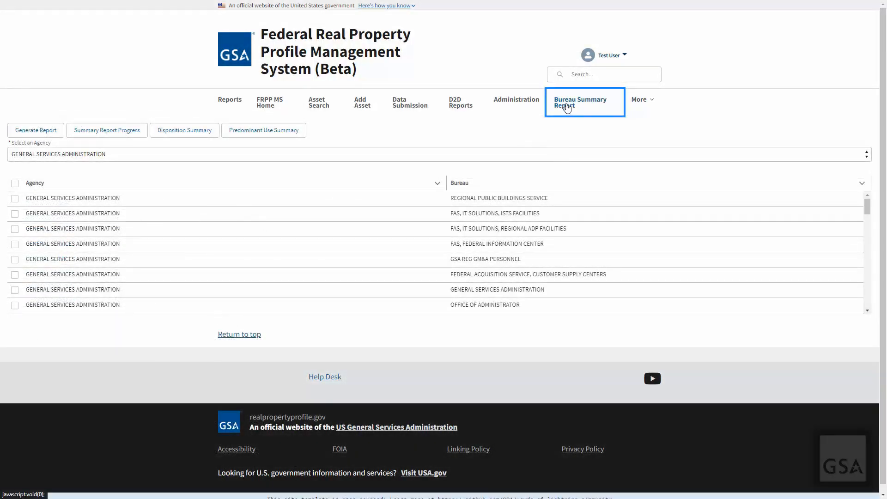
click(641, 105)
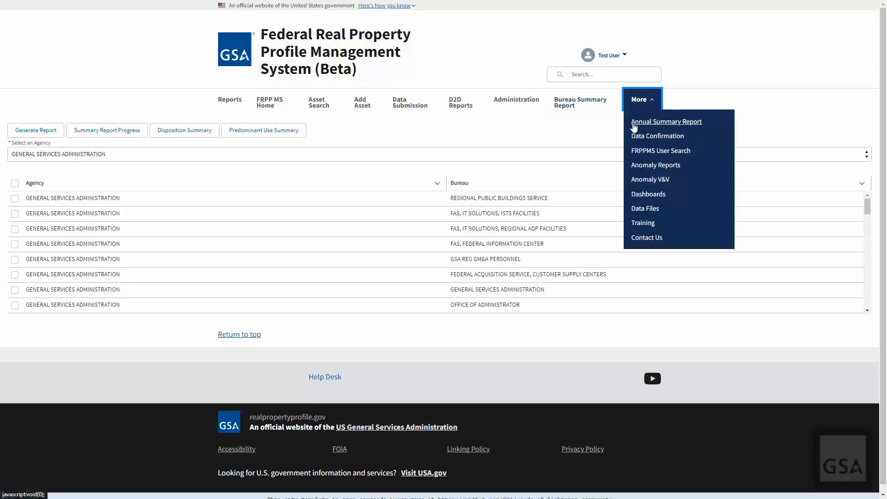
click(575, 105)
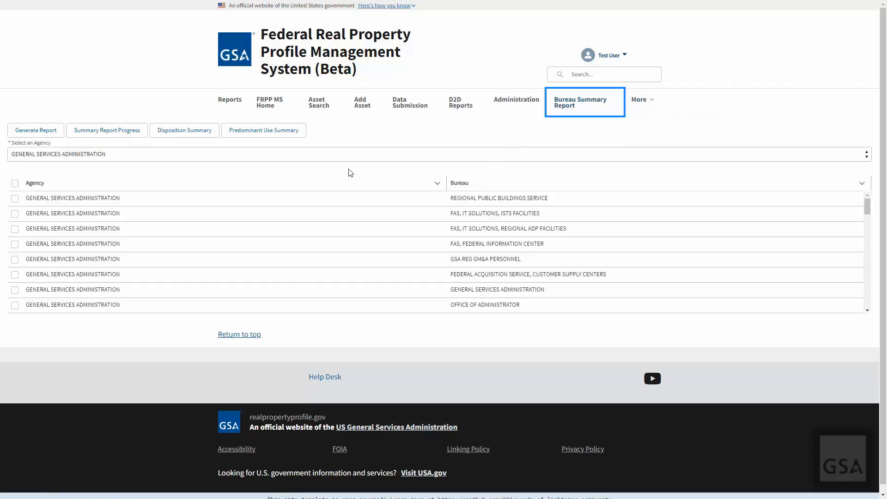
click(336, 156)
click(367, 135)
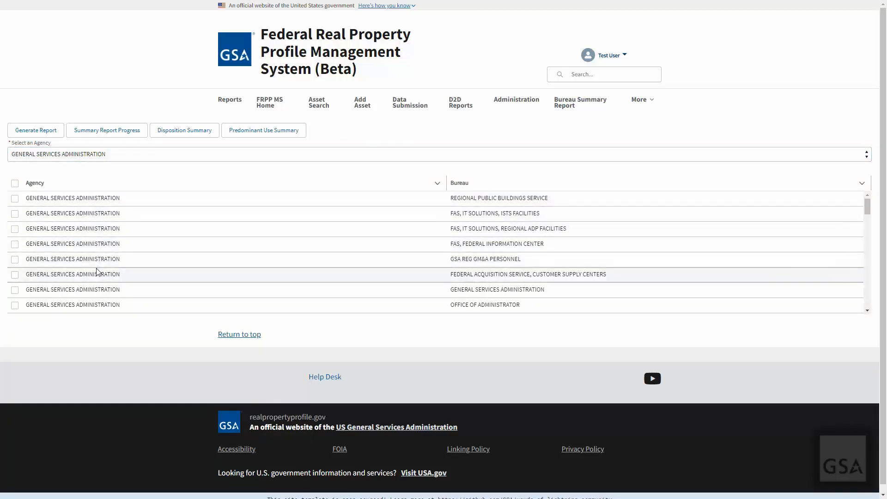
click(17, 307)
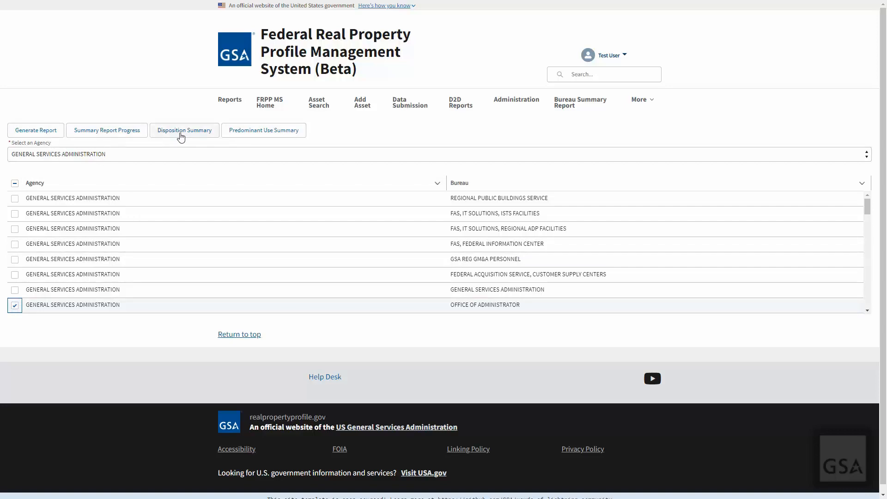
click(50, 134)
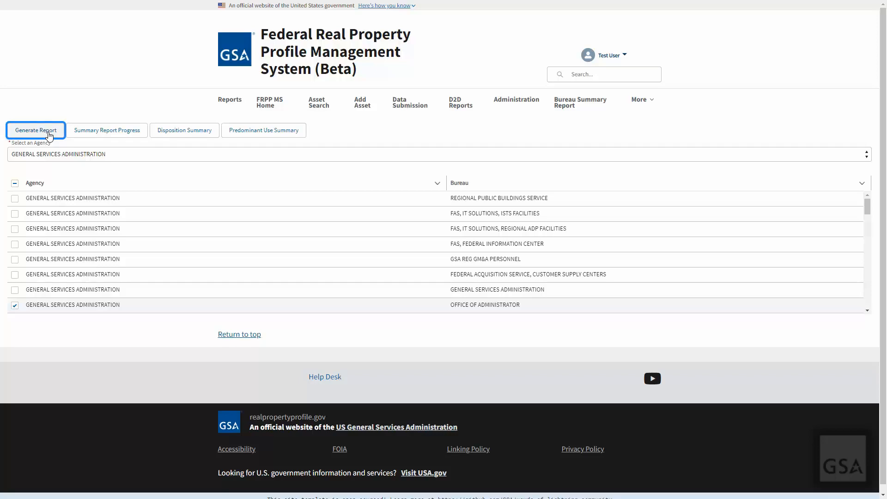
Open the completed bureau summary report from the generated reports list and download it
click(119, 134)
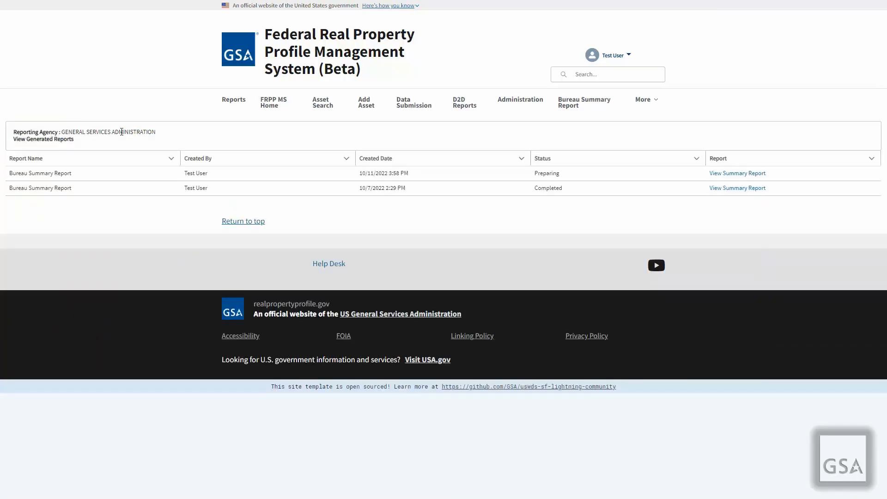
click(729, 189)
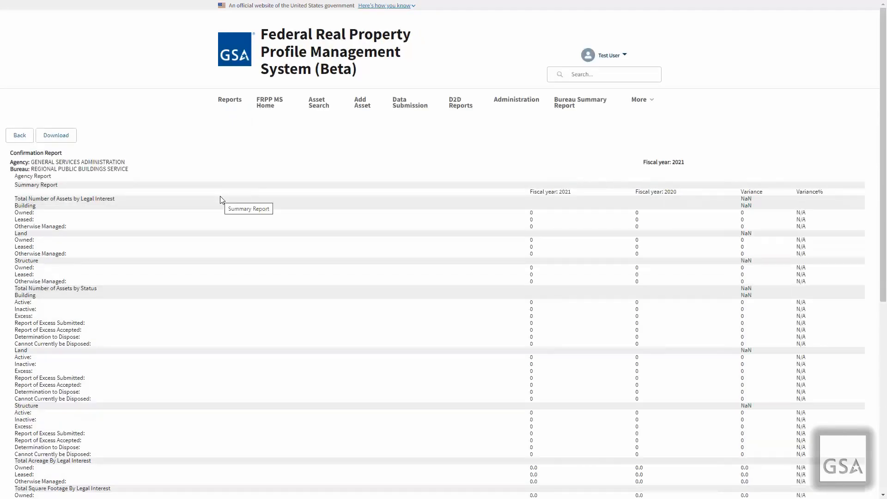
scroll(231, 247, down, 7)
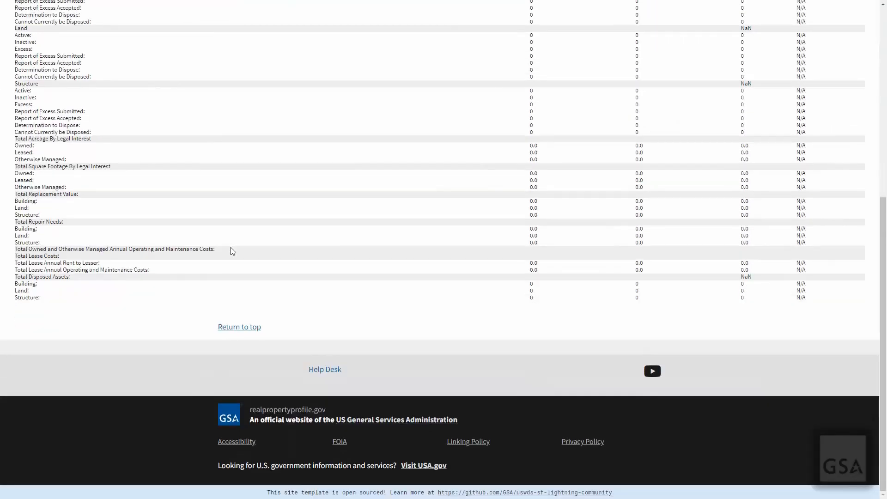
scroll(231, 248, up, 2)
scroll(232, 251, up, 4)
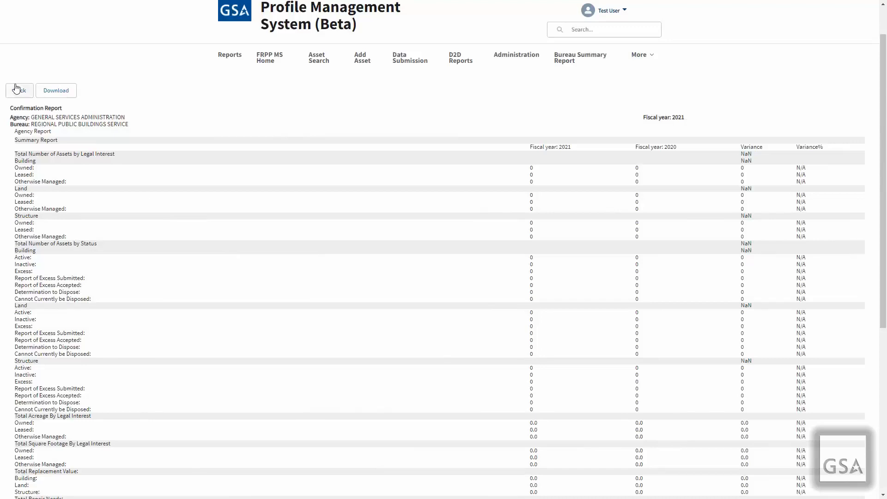
click(61, 94)
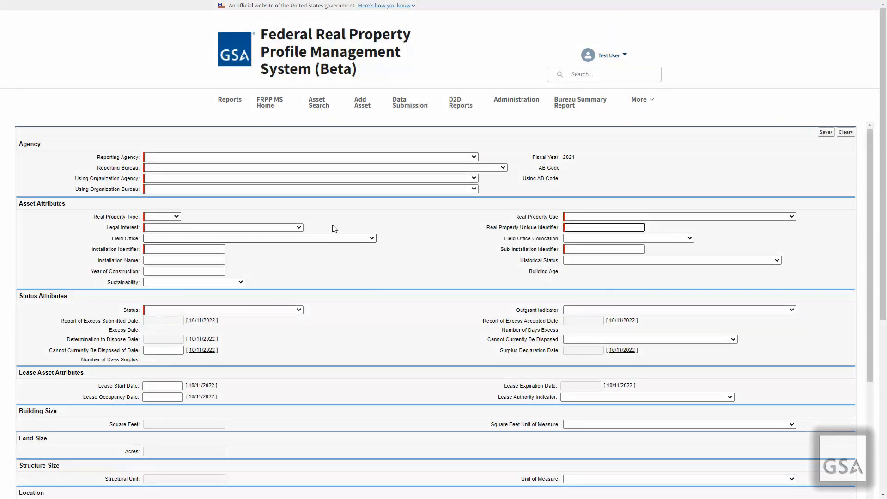
Set reporting agency to General Services Administration, legal interest Leased, installation ID 123456
click(313, 156)
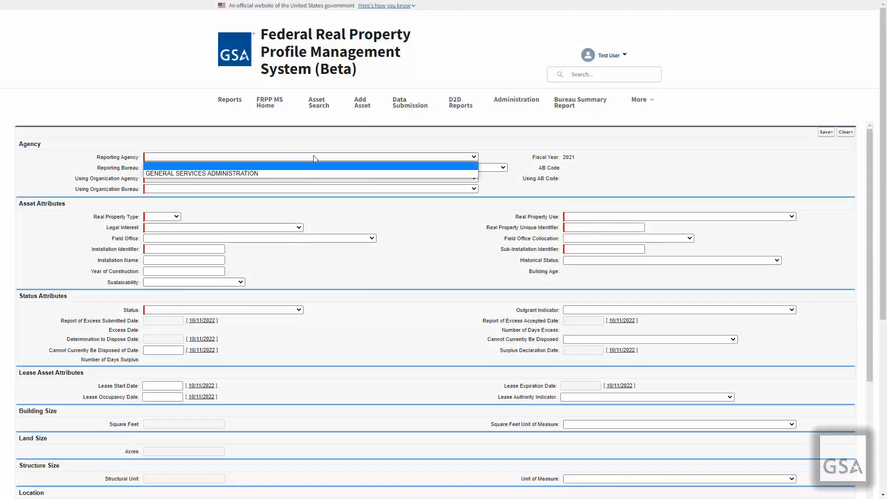
click(291, 174)
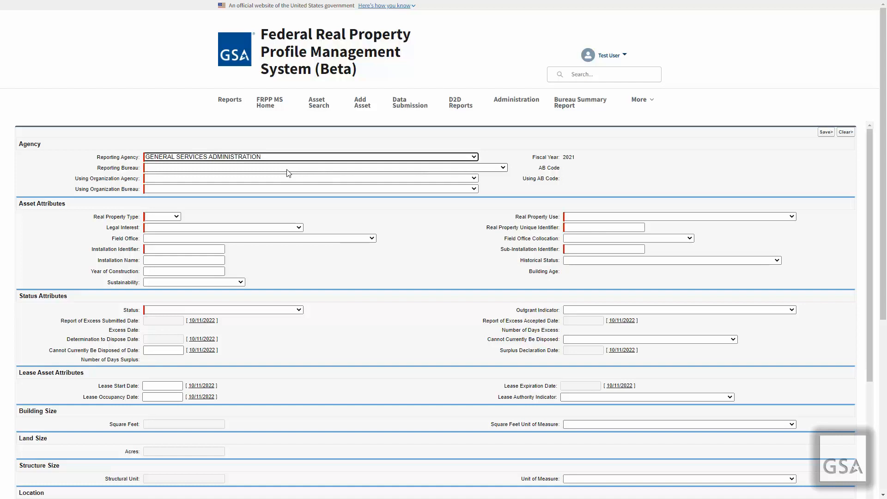
click(286, 169)
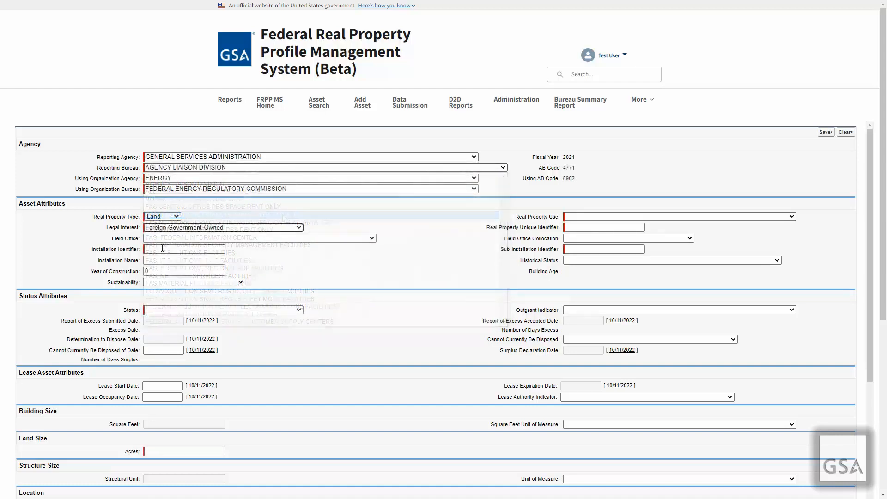
click(187, 227)
click(188, 252)
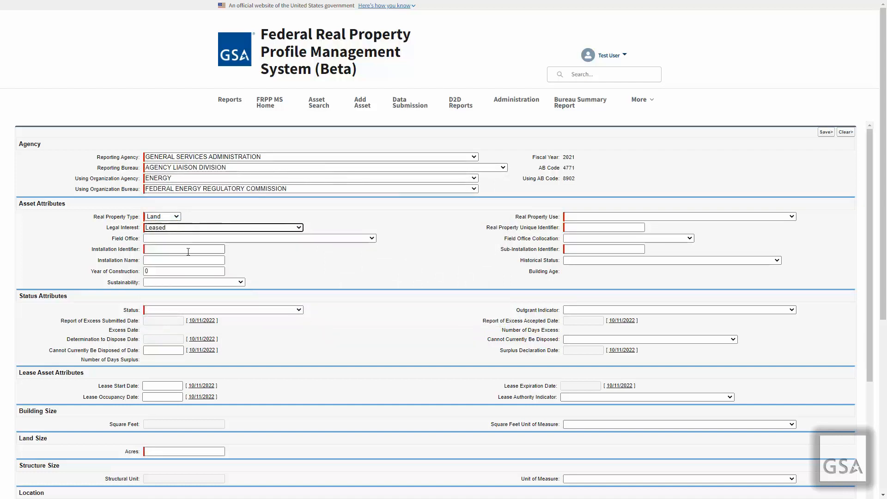
click(185, 252)
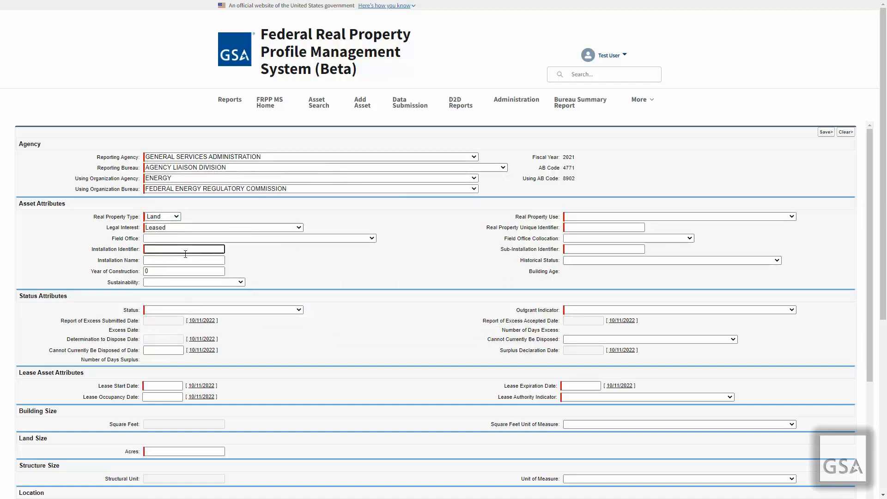
text(123456qwe)
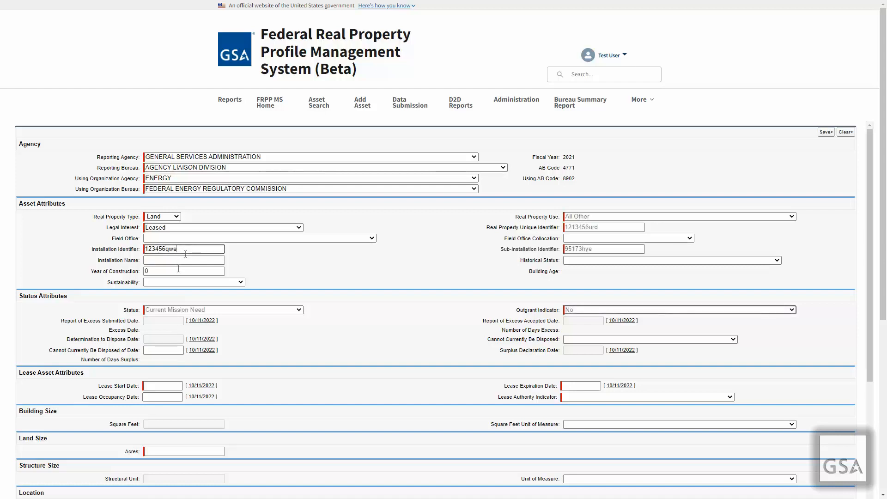
Pick a 2020 lease start date, set FOIA exemption to No FOIA exemption, and save
click(173, 384)
click(223, 398)
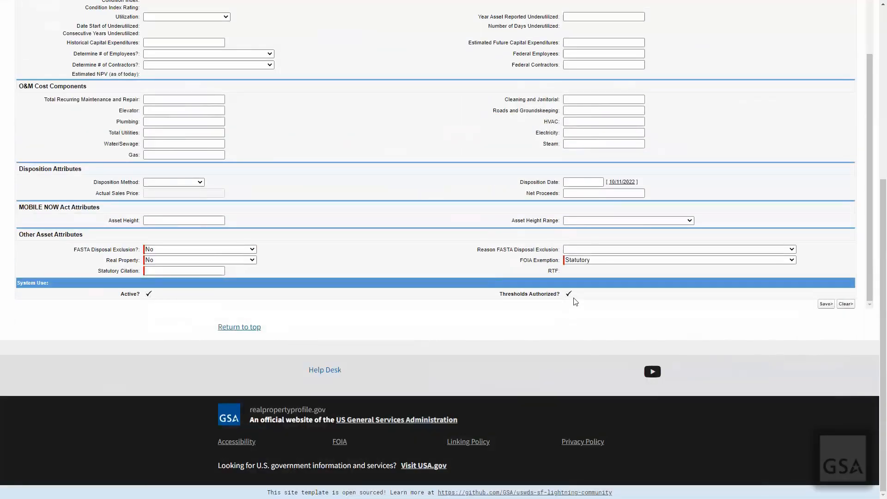
click(589, 260)
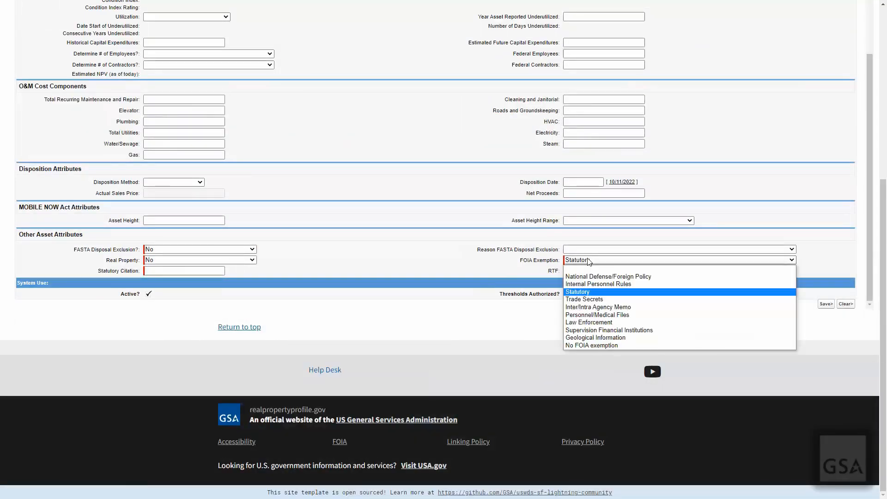
click(585, 346)
click(824, 302)
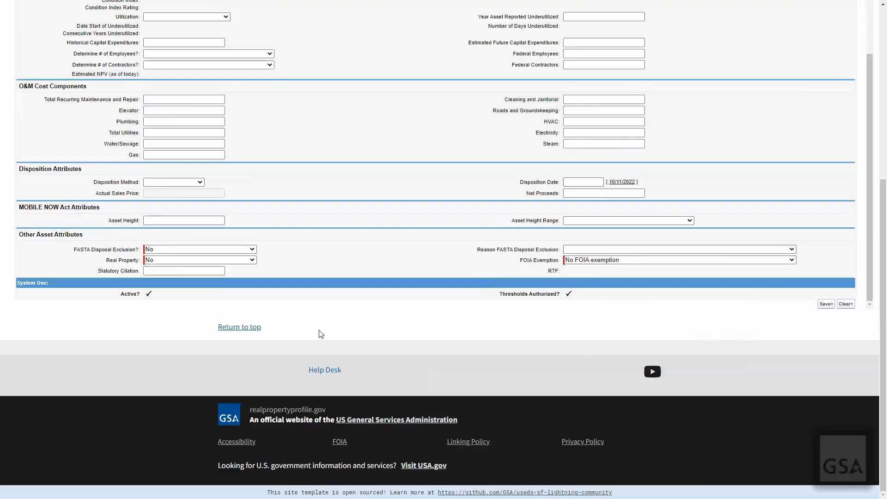
Review the required-field errors, then begin the cleared form with the Reporting Agency choice
scroll(355, 285, up, 15)
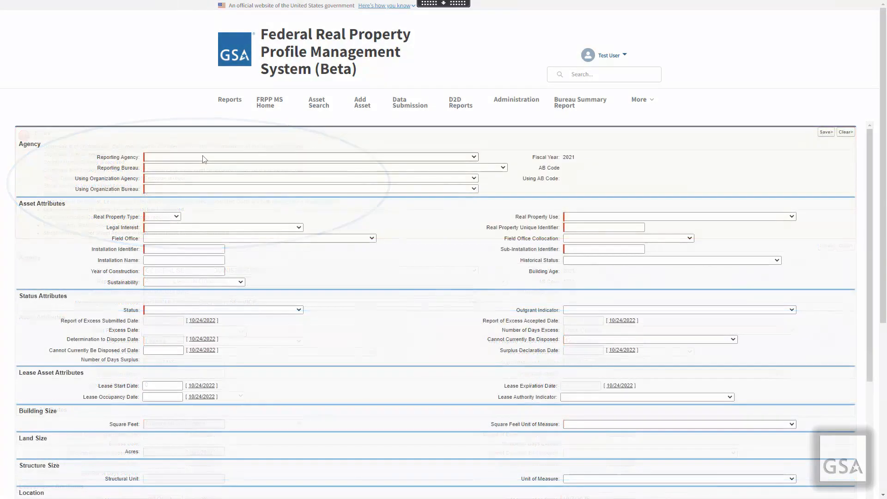
click(202, 156)
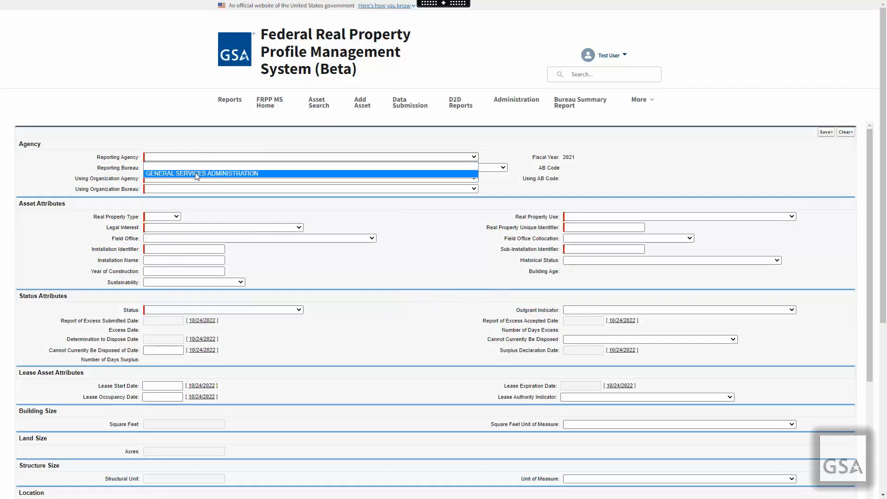
Set the Reporting Agency, Reporting Bureau, Using Organization Agency and Bureau to General Services Administration
click(194, 173)
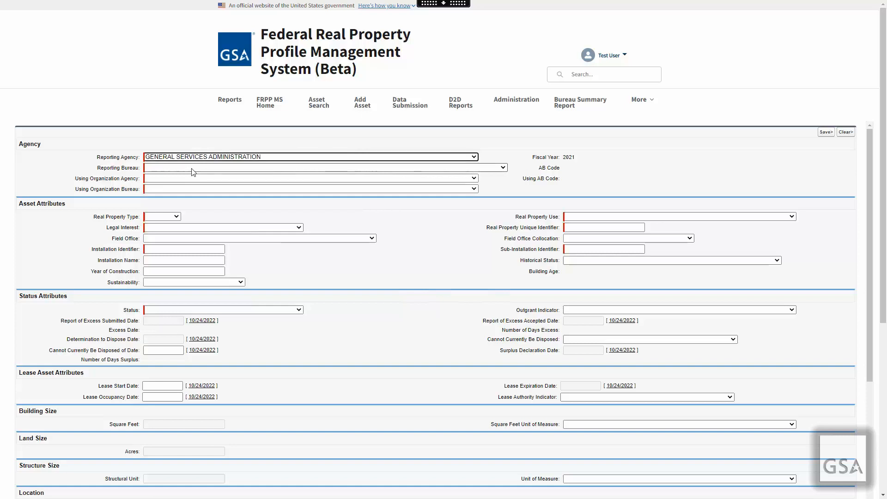
click(191, 168)
scroll(201, 246, down, 4)
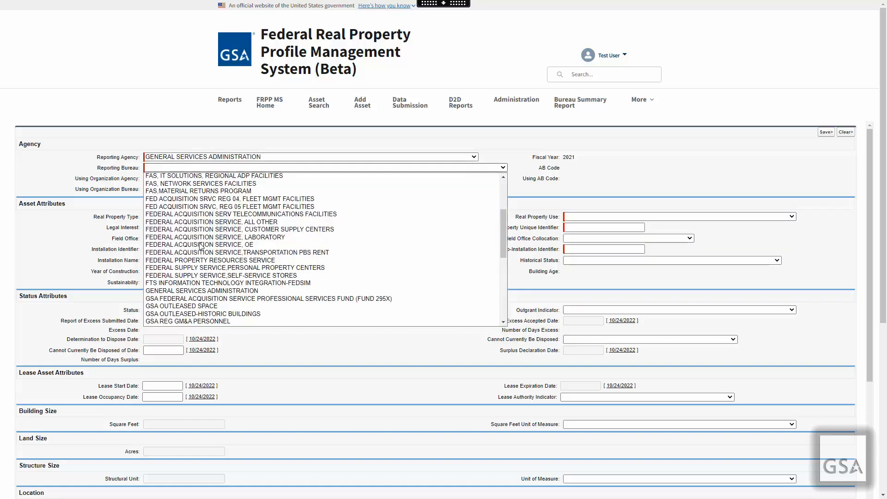
click(201, 291)
click(204, 178)
scroll(208, 234, down, 15)
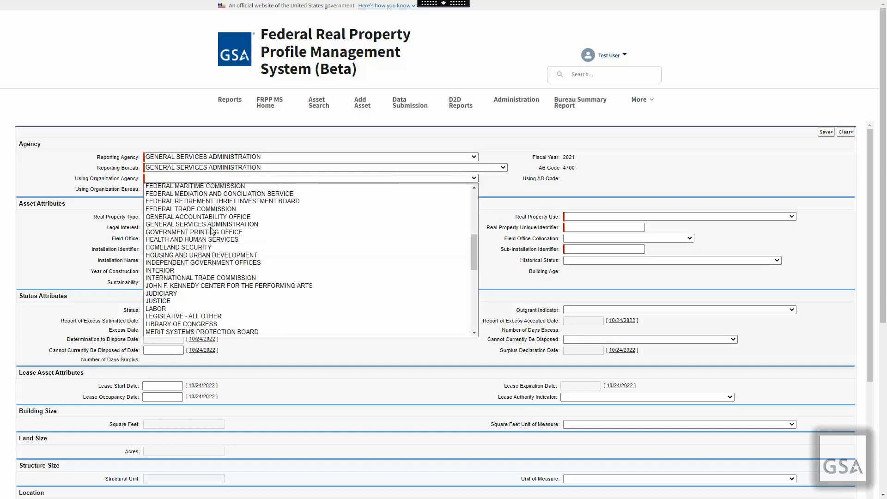
scroll(202, 253, up, 2)
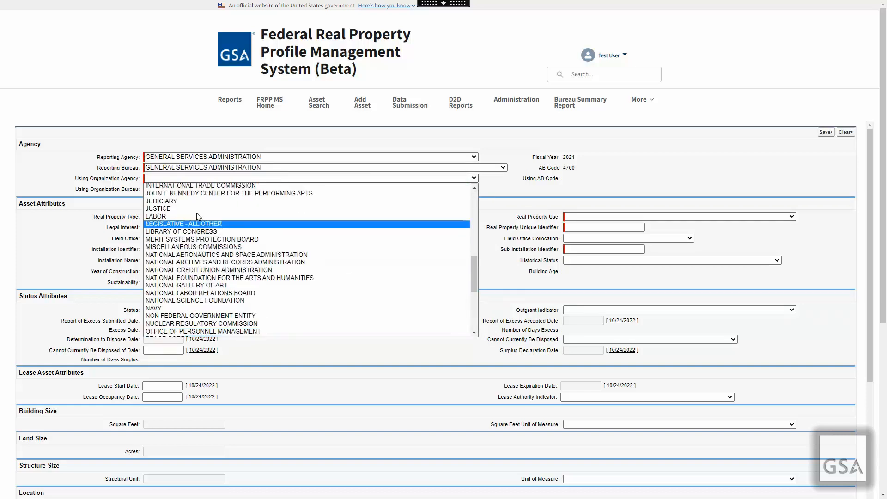
scroll(201, 253, up, 6)
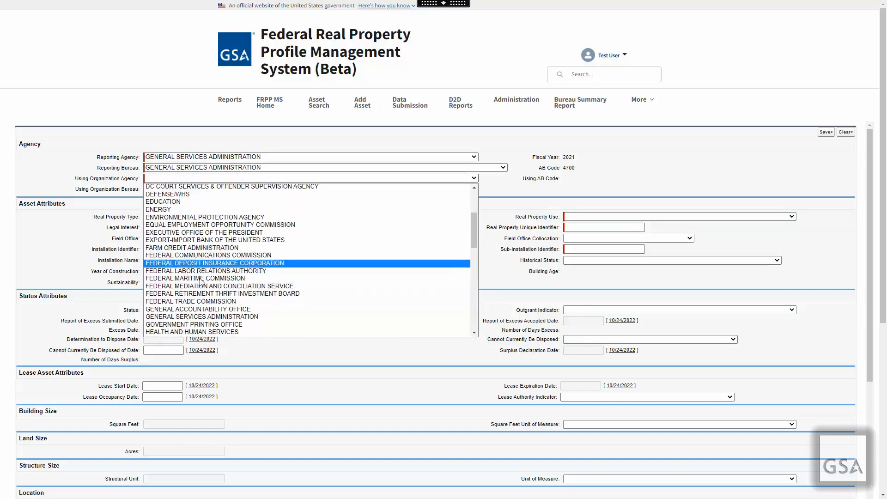
click(207, 316)
click(194, 189)
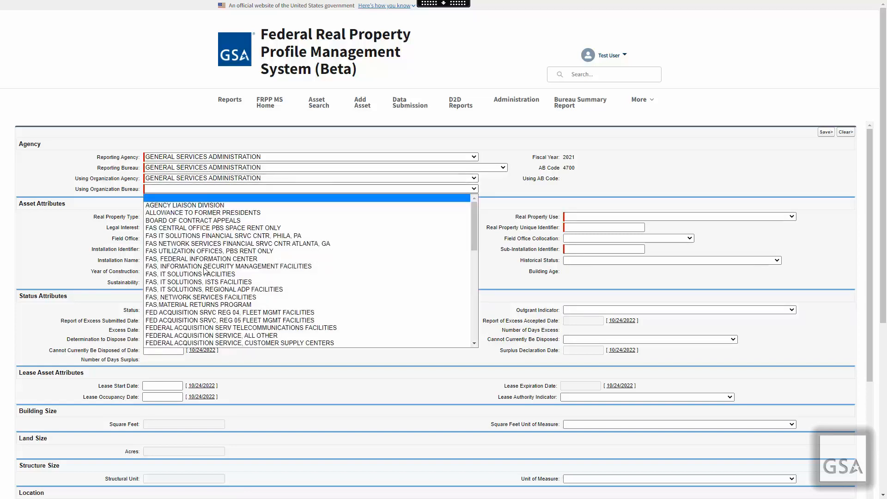
scroll(205, 272, down, 4)
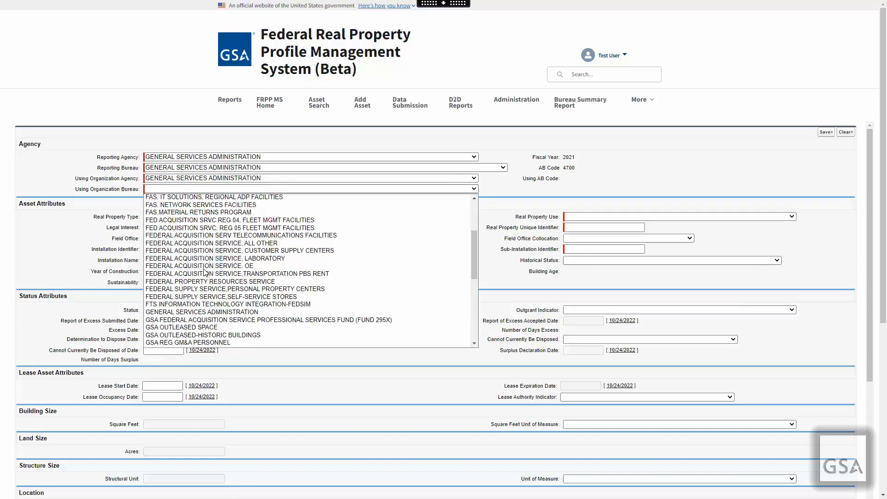
click(206, 312)
click(161, 216)
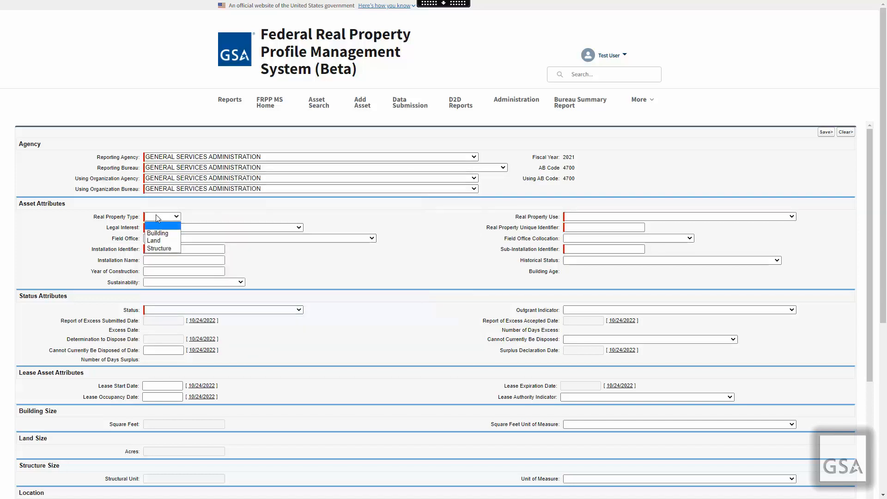
click(163, 232)
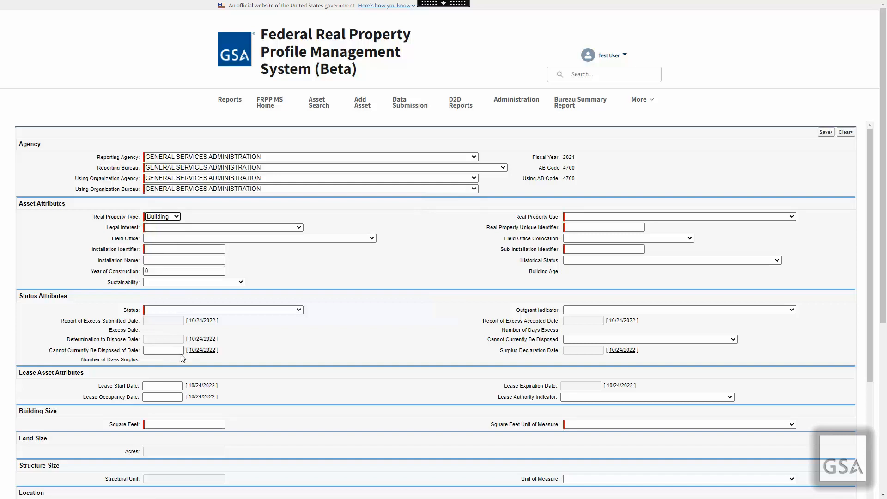
click(201, 424)
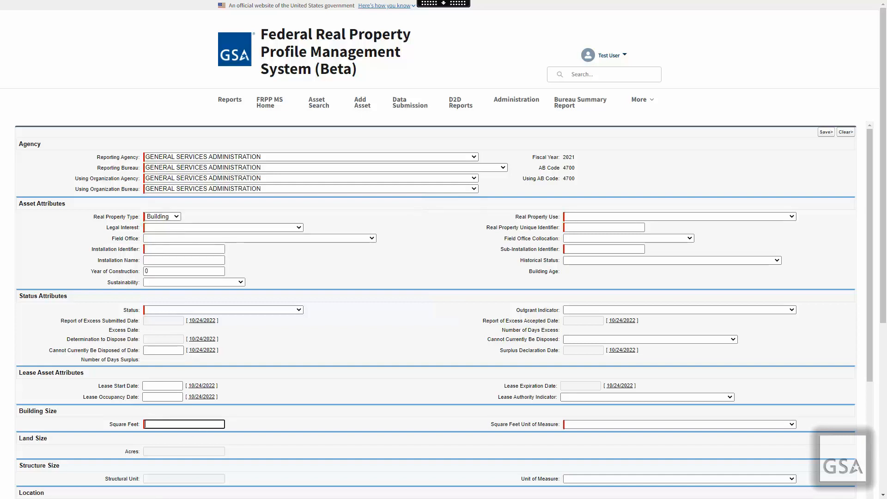
text(123456123456)
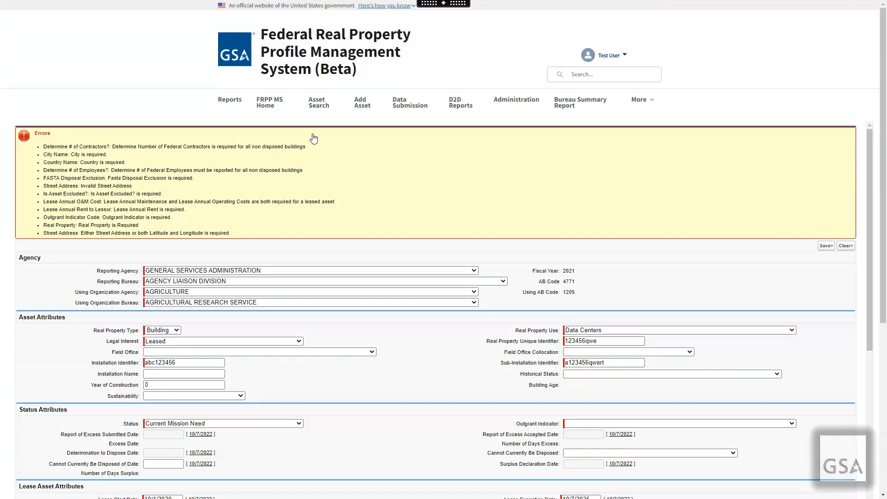
Save the new leased Data Centers building asset with Save>
click(819, 247)
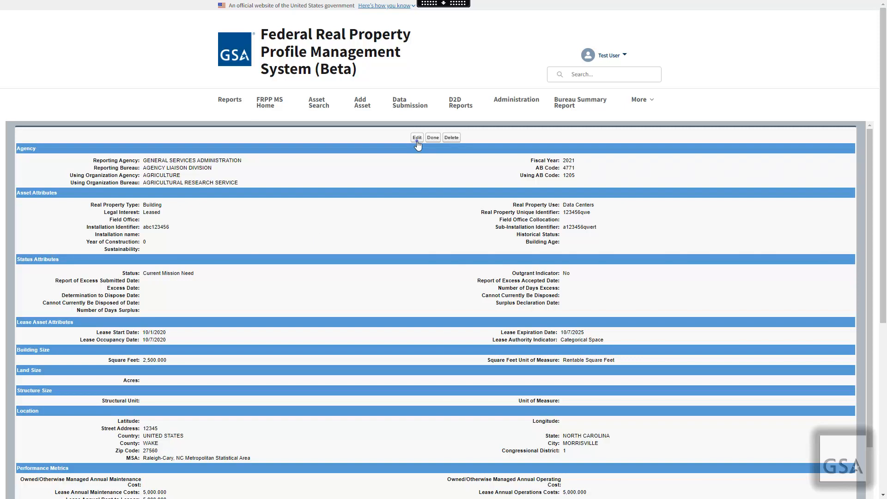
Request deletion of the saved building asset
click(451, 137)
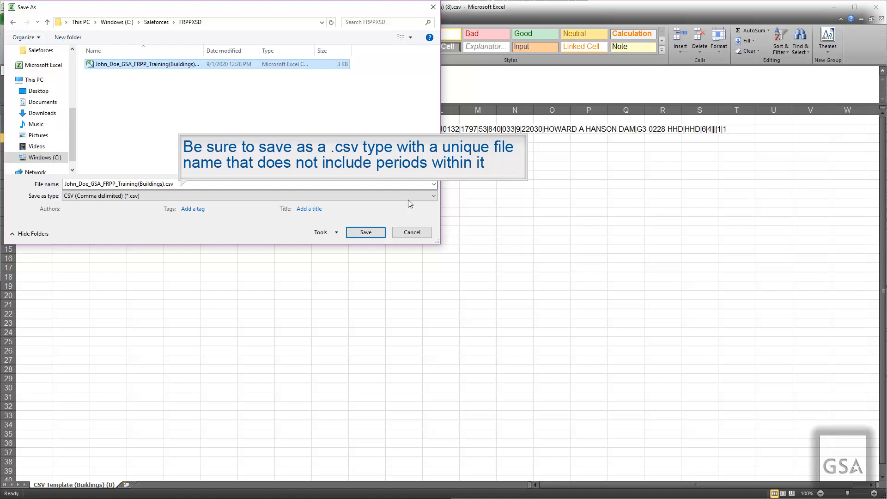
Save the building data as a CSV (Comma delimited) file
click(365, 233)
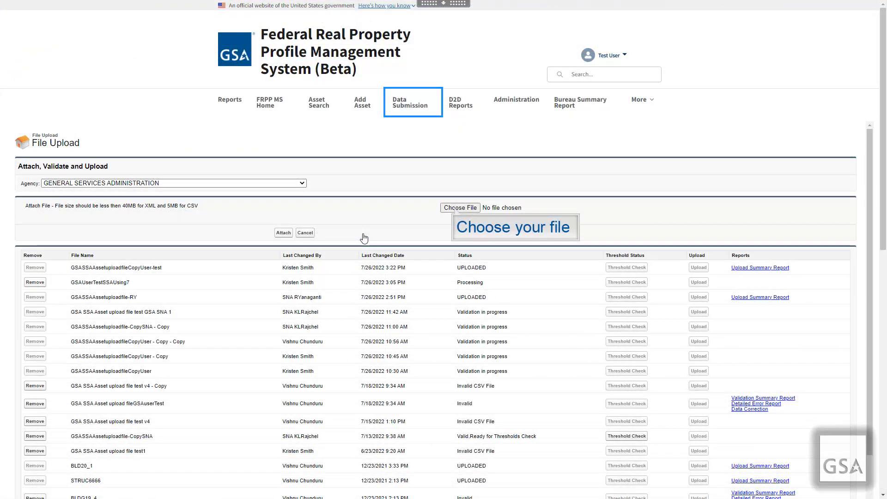
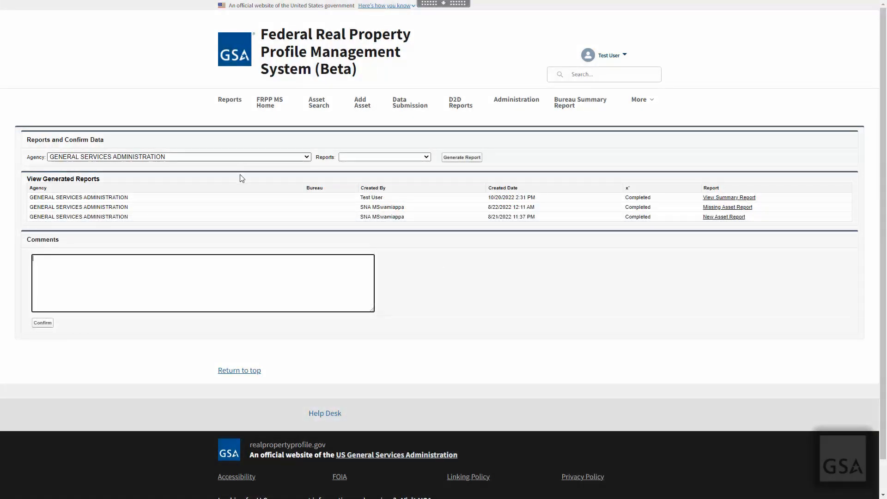
Select Agency Summary Report as the report type and place the cursor in the Comments box
click(387, 159)
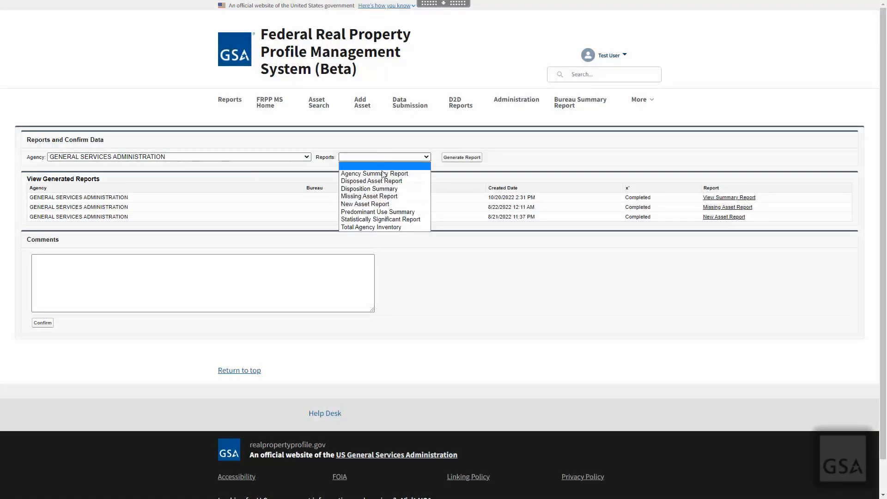
key(Down)
key(Down)
key(Down)
key(Down)
key(Down)
key(Down)
key(Down)
key(Down)
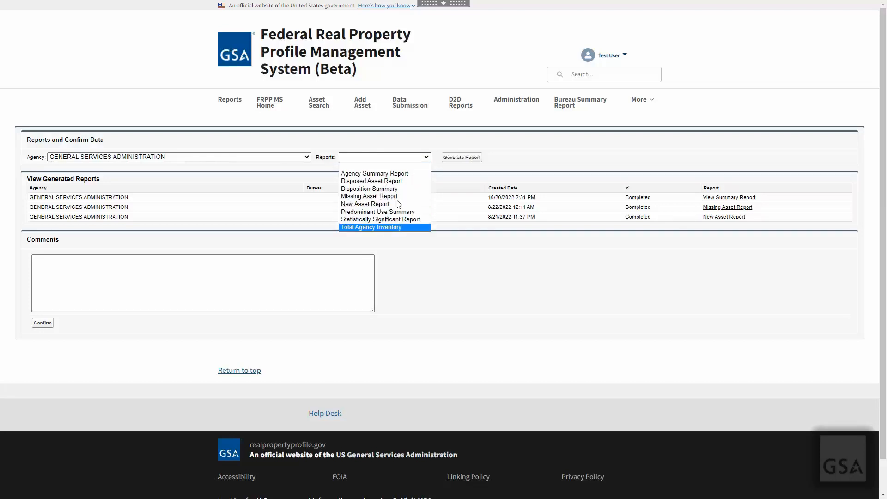
click(407, 175)
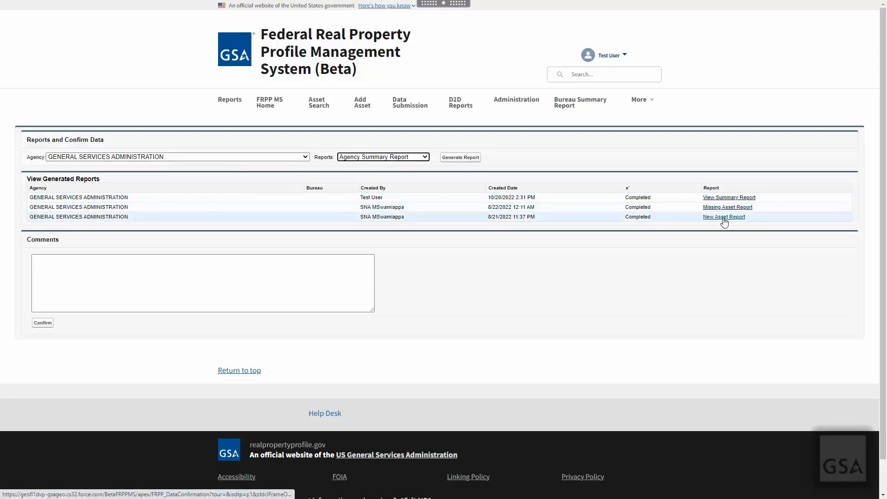
click(351, 281)
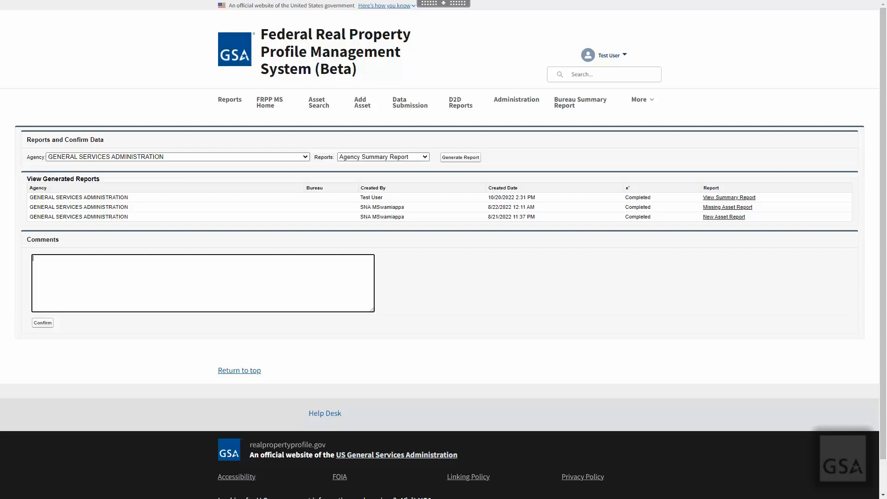
Enter 'Confirmed' as the report confirmation comment
text(Confirmed)
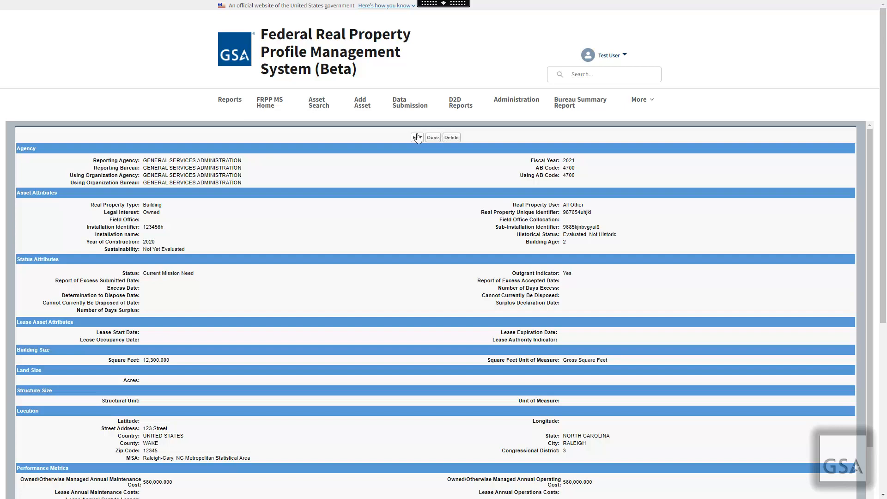
Switch the Raleigh building asset record into edit mode
click(417, 138)
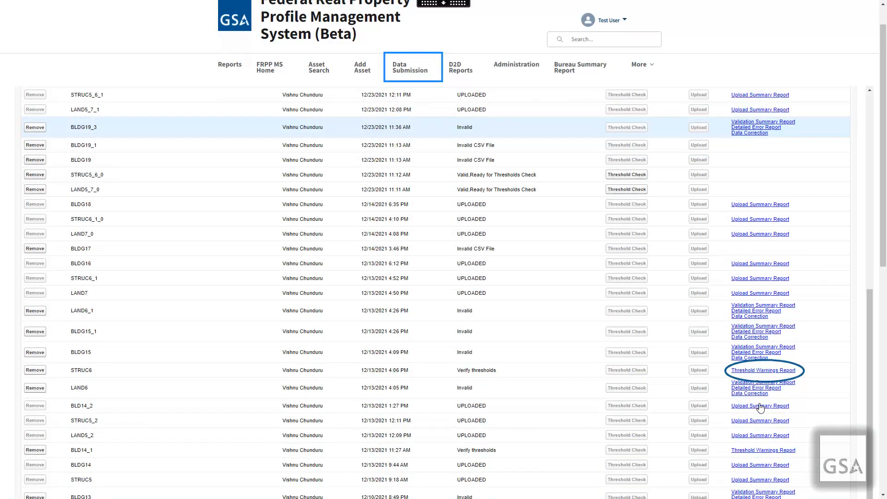
Open the STRUC6 Threshold Warnings Report comparing past and current Acres for 14 land assets
click(766, 370)
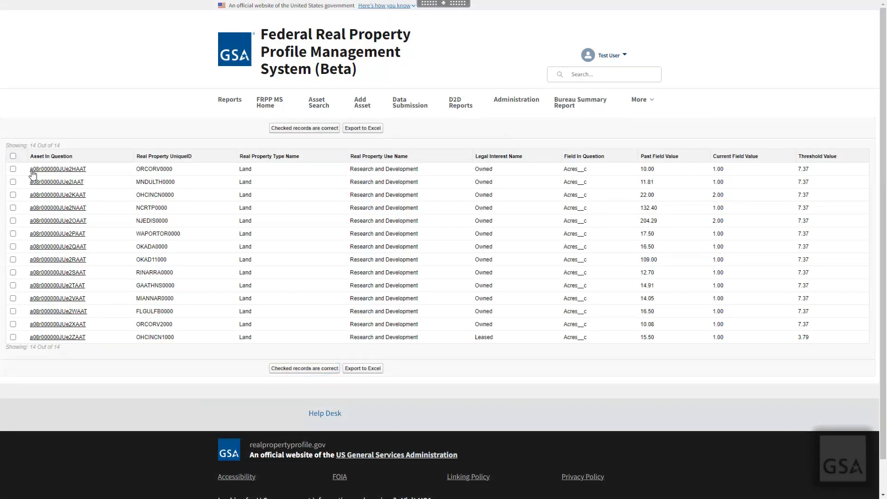
View a flagged parking structure's Threshold Warnings table in edit mode, then return to File Upload
click(48, 274)
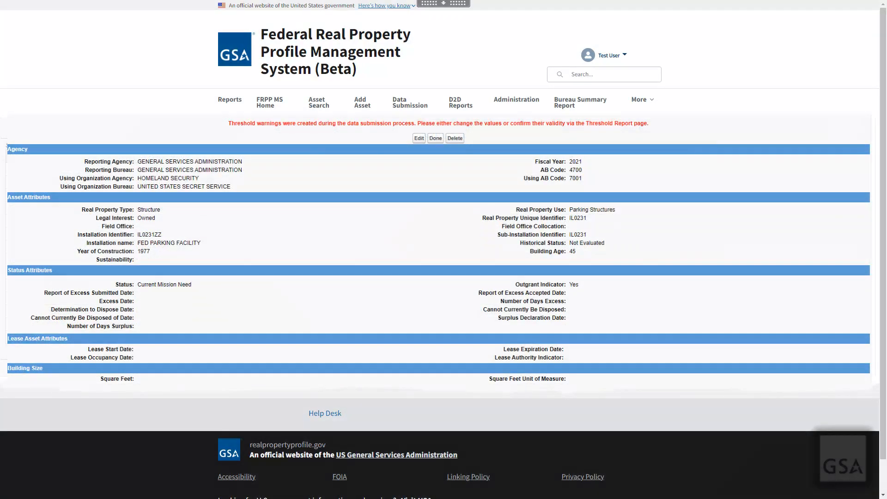
click(419, 138)
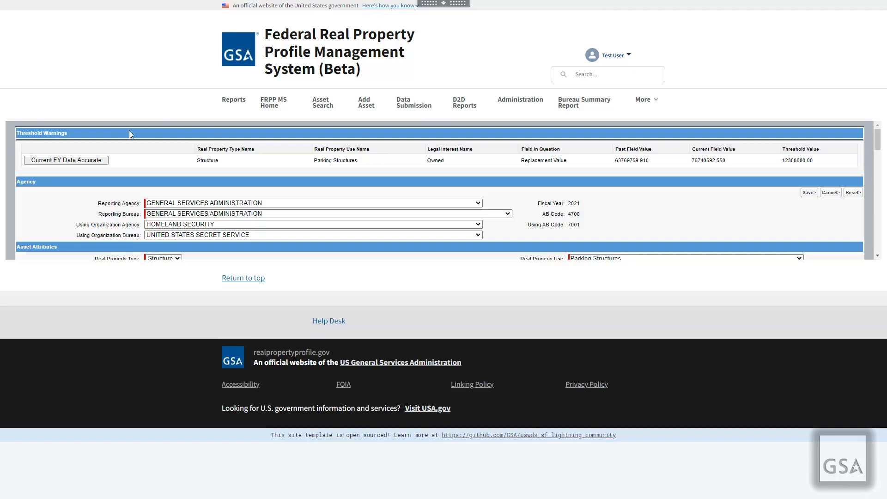
click(74, 164)
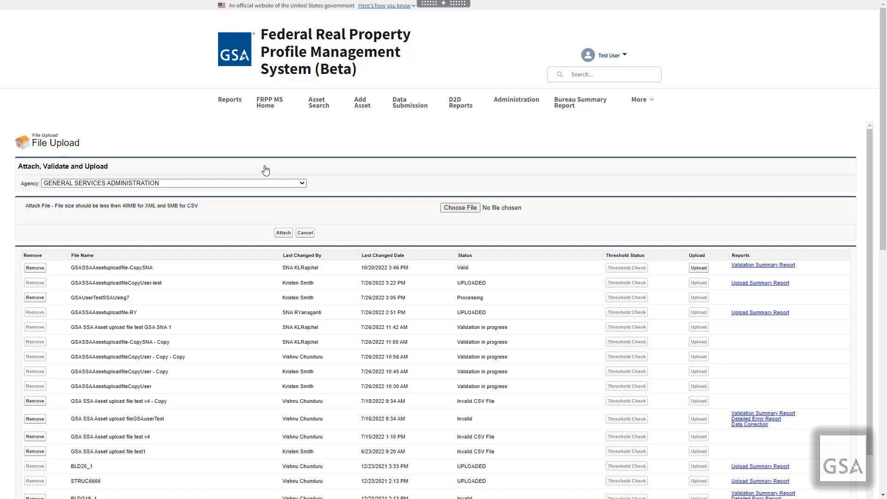
Upload the first file listed on the File Upload page
click(698, 269)
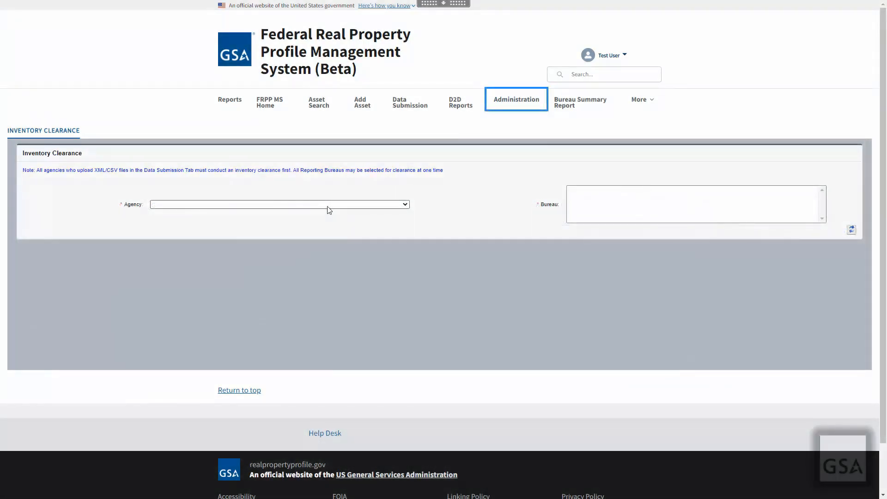
Clear General Services Administration inventory for Agency Liaison Division, Allowance to Former Presidents and FAS IT Solutions, confirming the warning
click(327, 206)
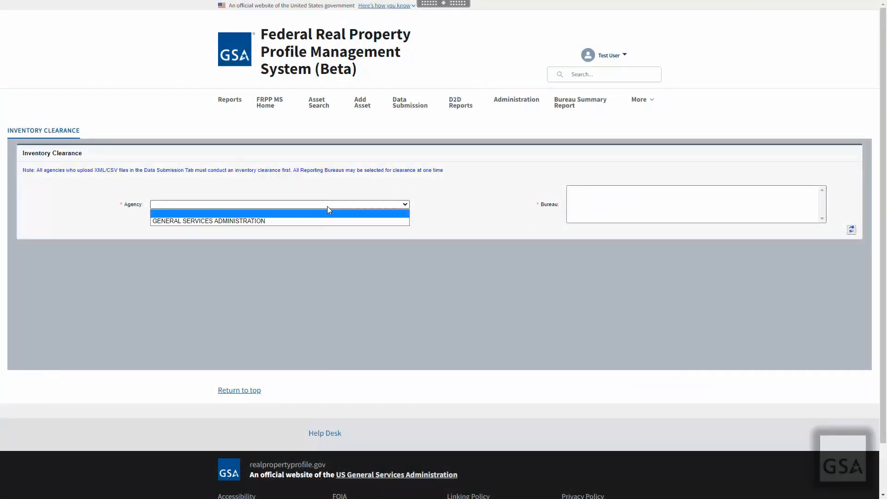
click(264, 222)
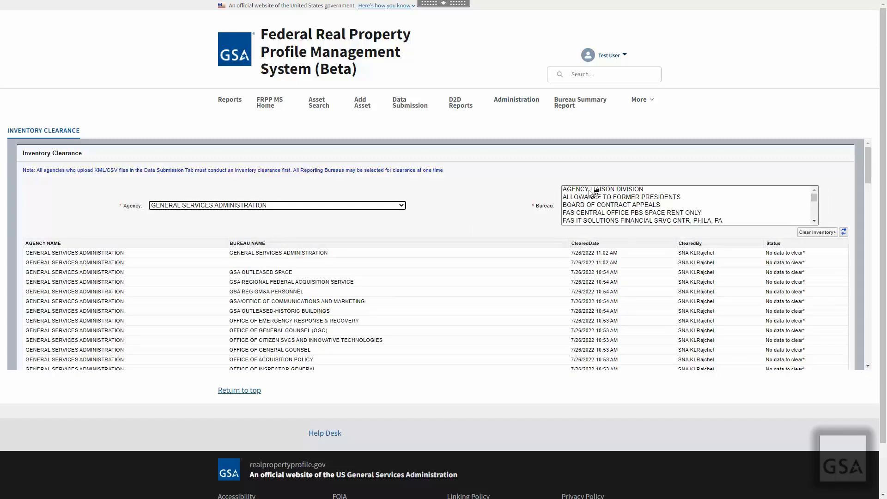
click(590, 190)
ctrl+click(596, 197)
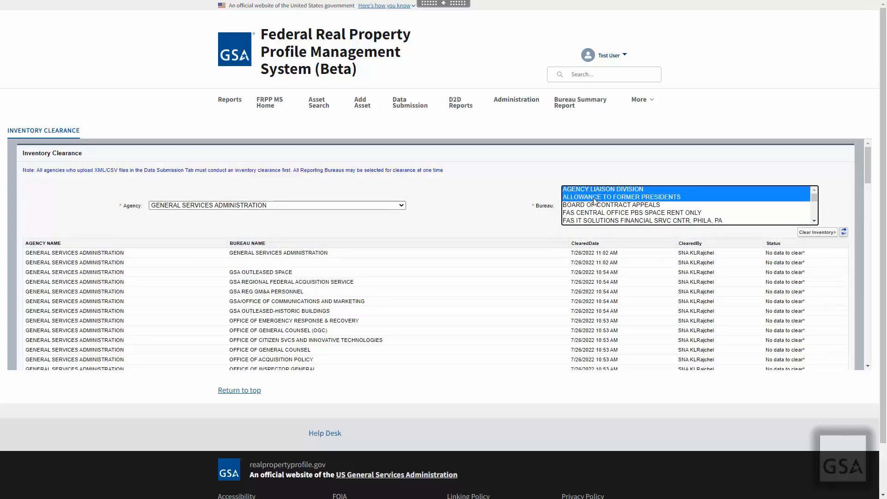
ctrl+click(598, 221)
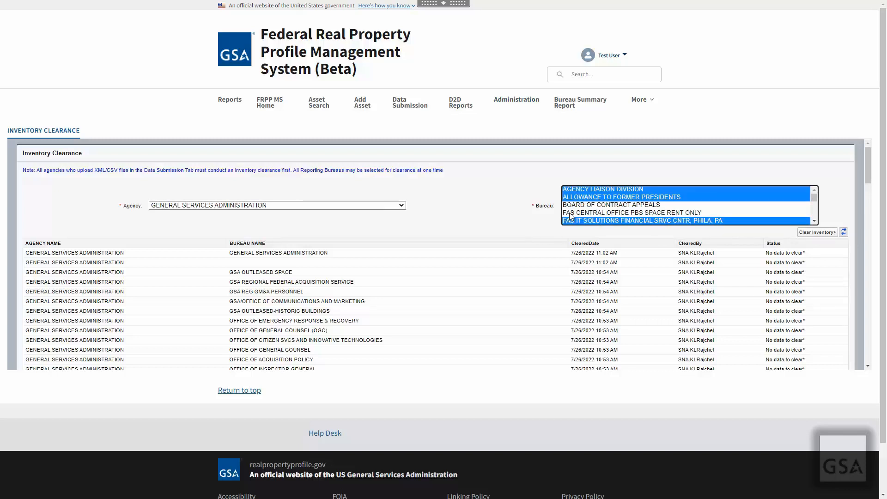
click(810, 234)
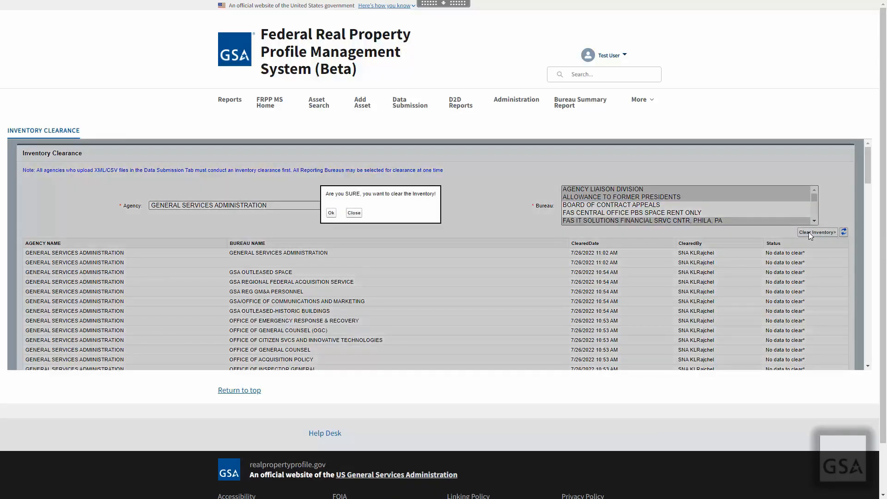
click(331, 213)
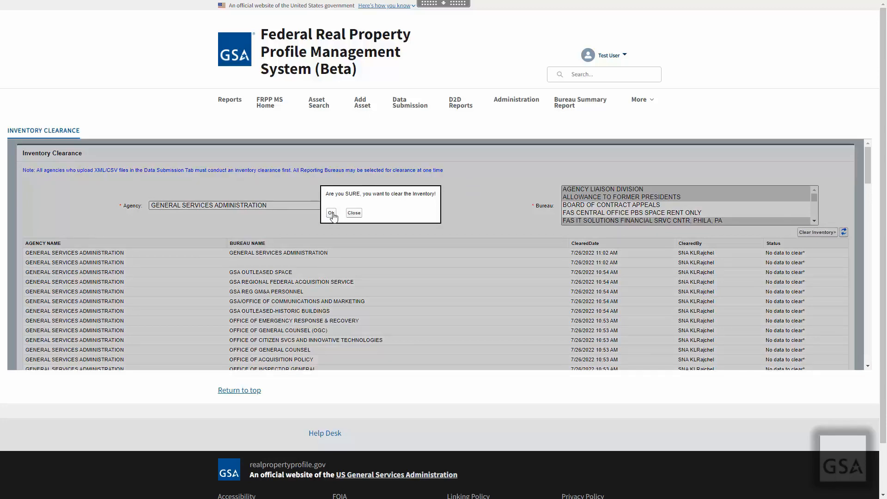
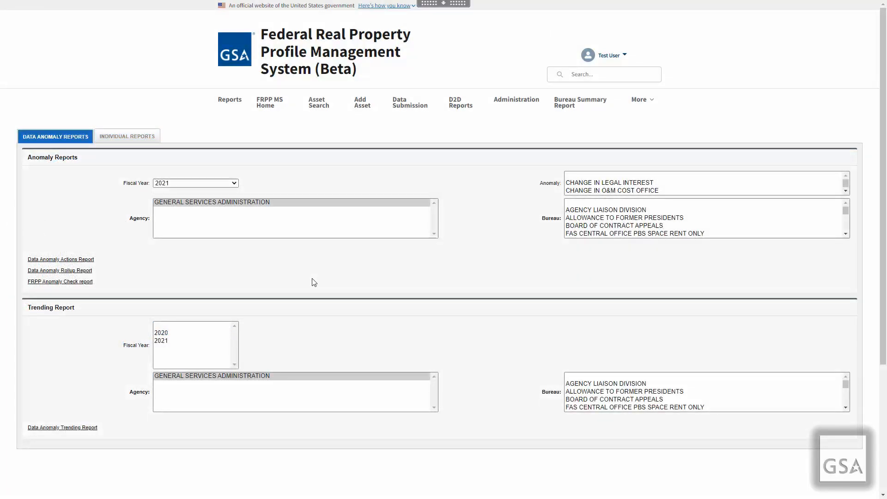
Choose GENERAL SERVICES ADMINISTRATION as the agency and open its Data Anomaly Actions Report
click(262, 200)
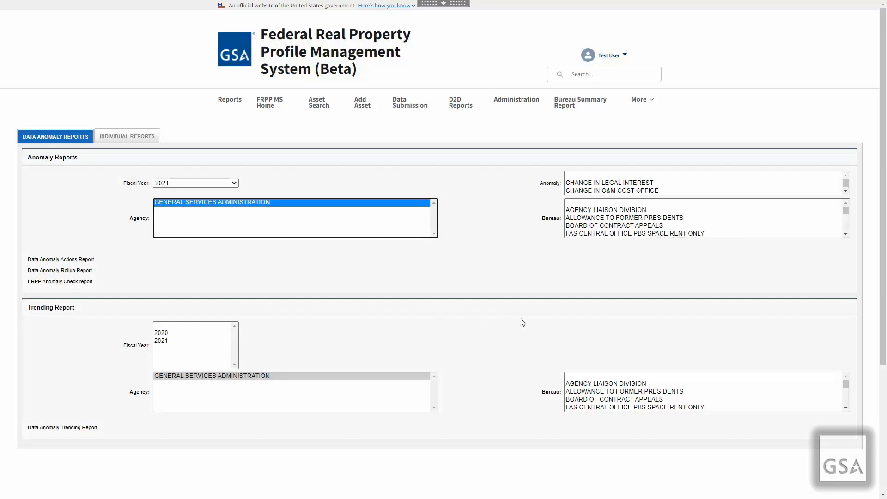
scroll(521, 321, down, 4)
scroll(523, 322, up, 3)
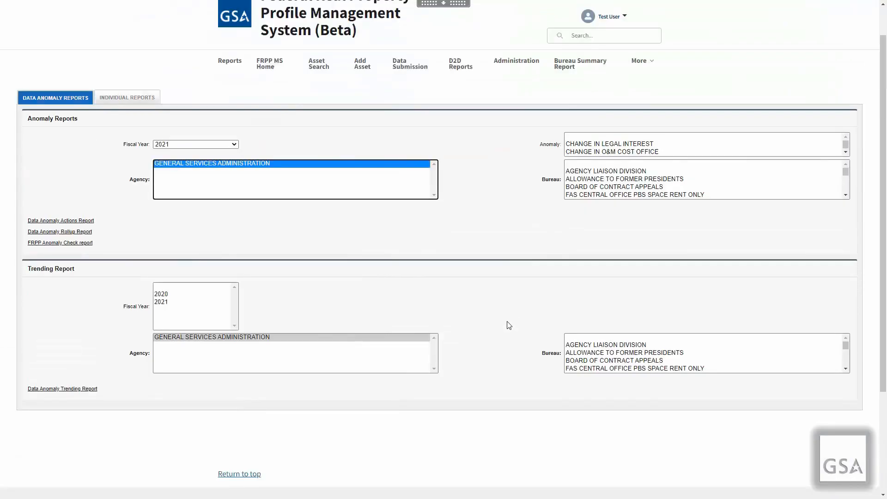
click(69, 221)
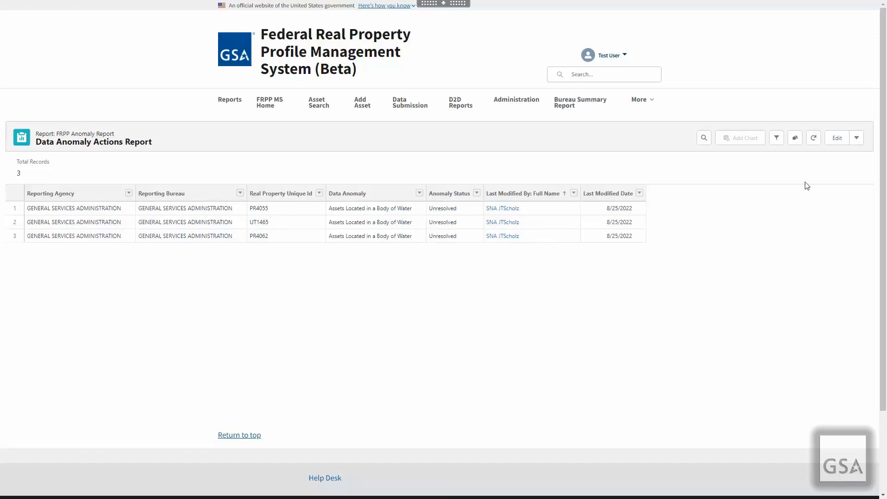
Export the Data Anomaly Actions Report as a Formatted Report in Excel .xlsx format
click(856, 137)
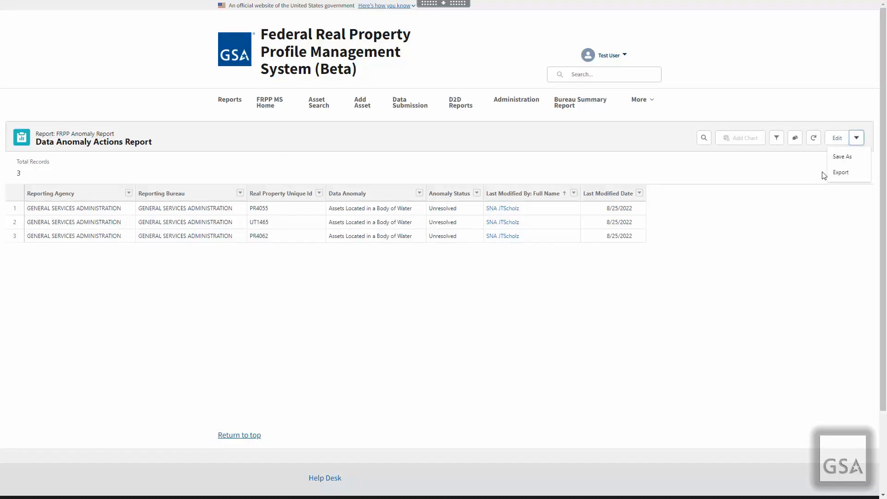
click(840, 173)
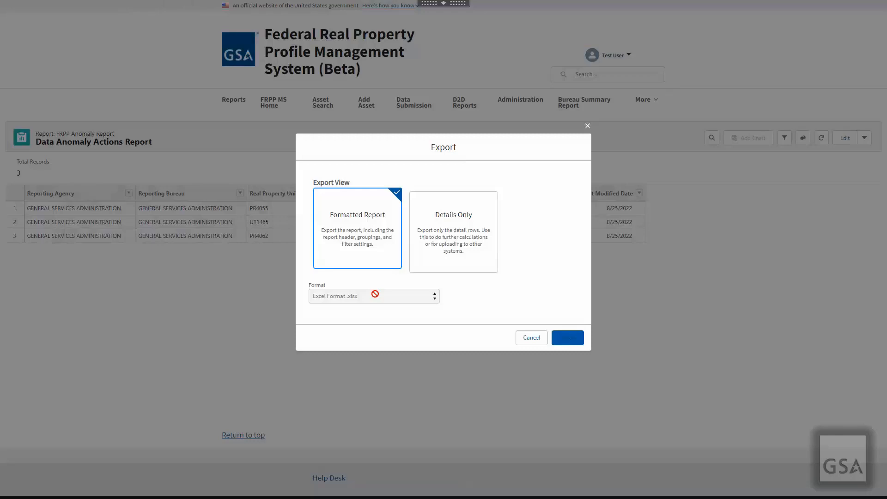
click(475, 252)
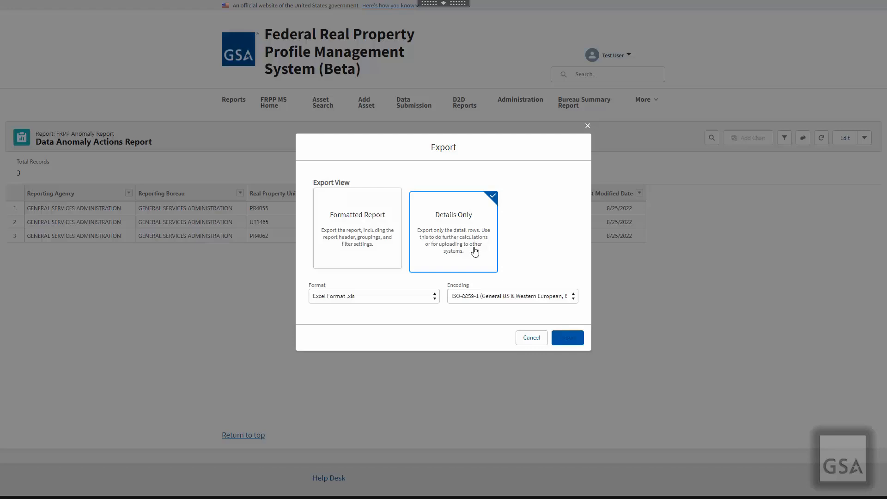
click(415, 296)
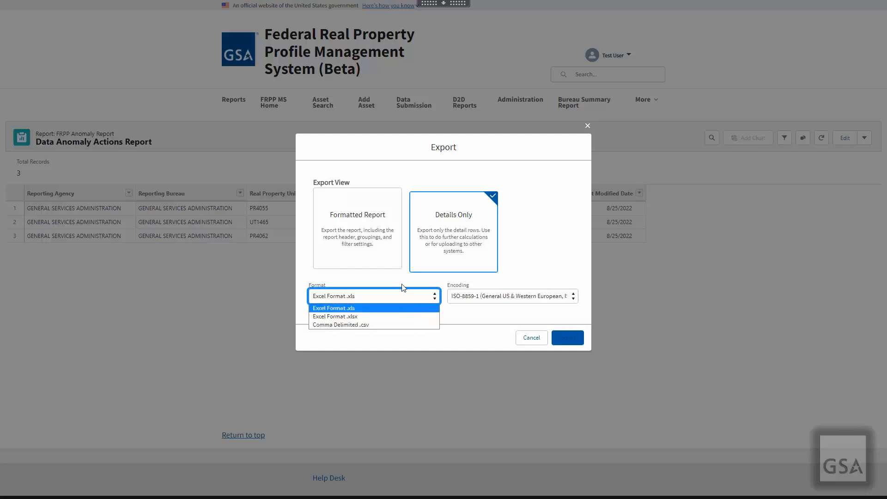
click(395, 267)
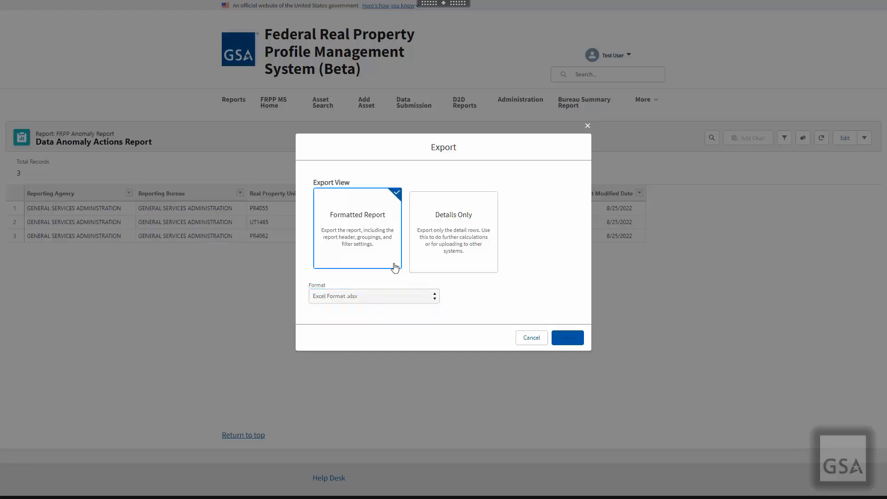
click(567, 338)
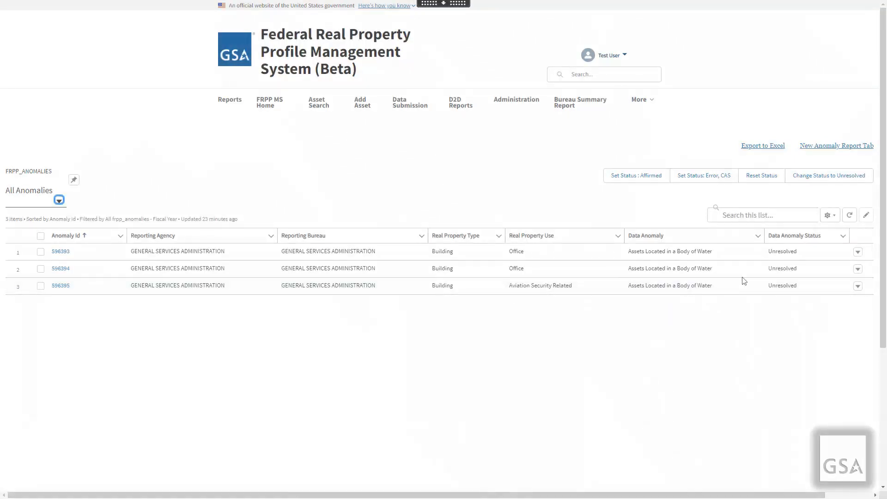
Start a new list view named 'My New Anomaly List'
click(831, 216)
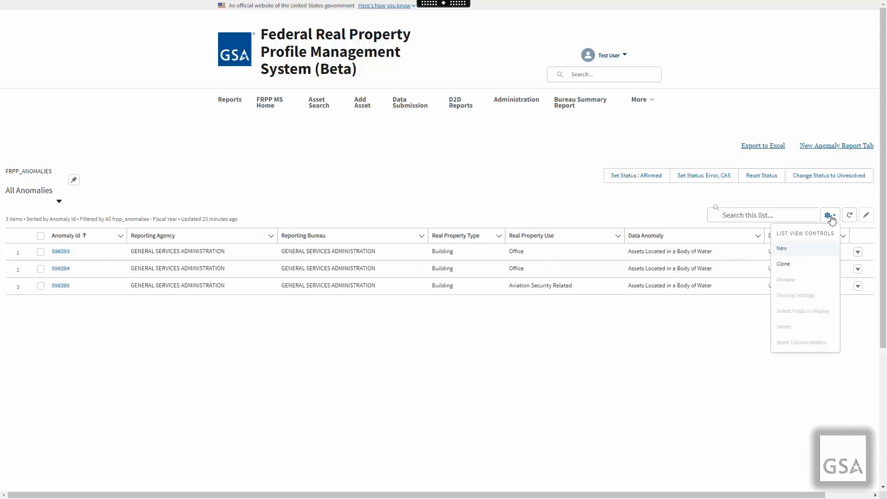
click(786, 251)
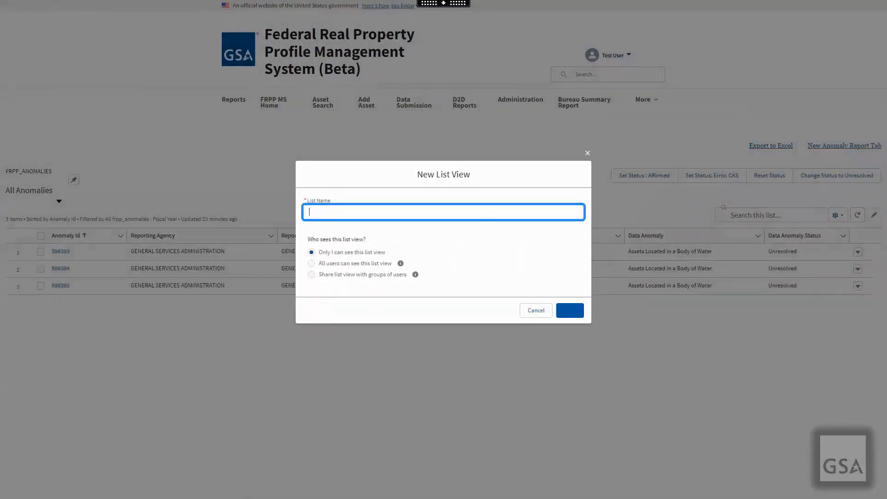
text(My New Anomaly List)
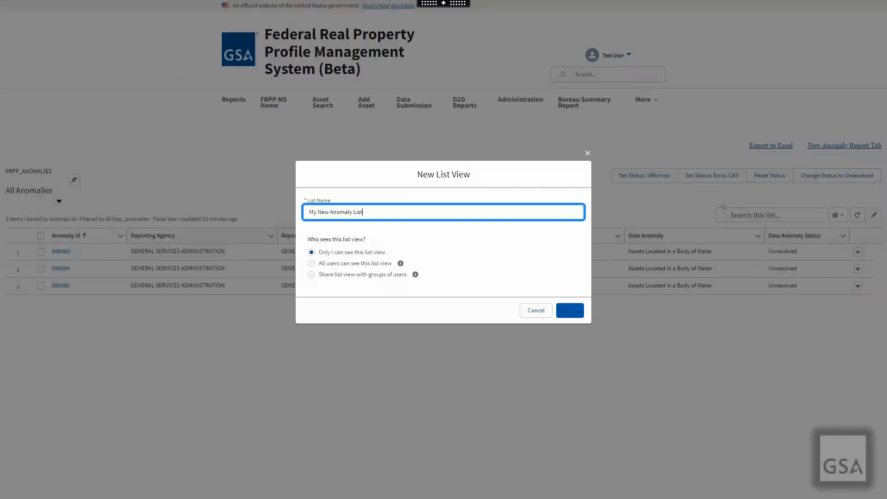
Save the new list, set its owner filter to all anomalies, and choose its display fields
click(570, 313)
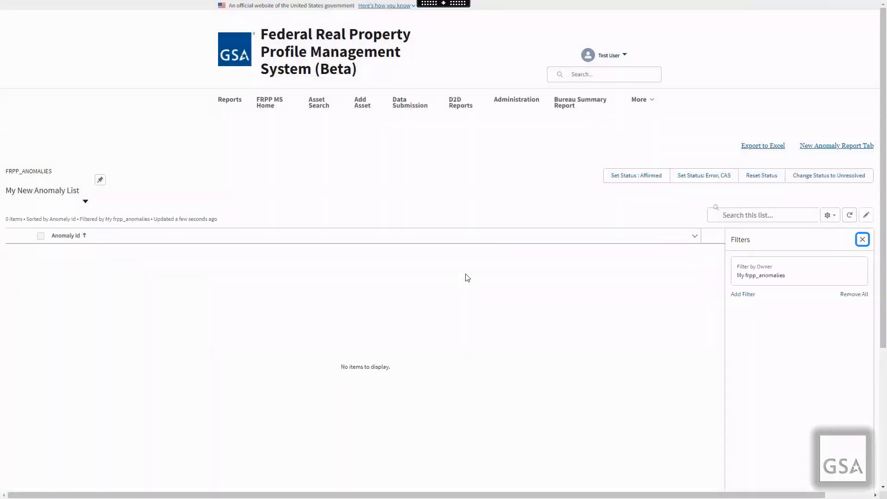
click(791, 283)
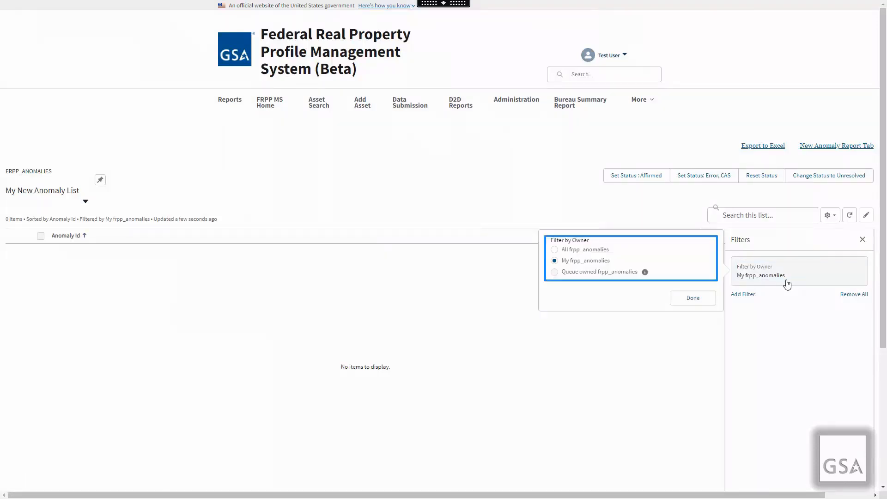
click(554, 250)
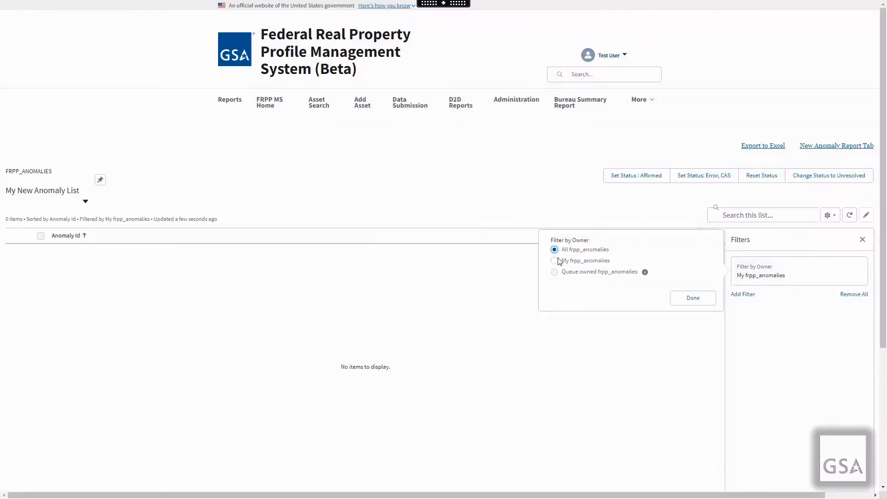
click(693, 298)
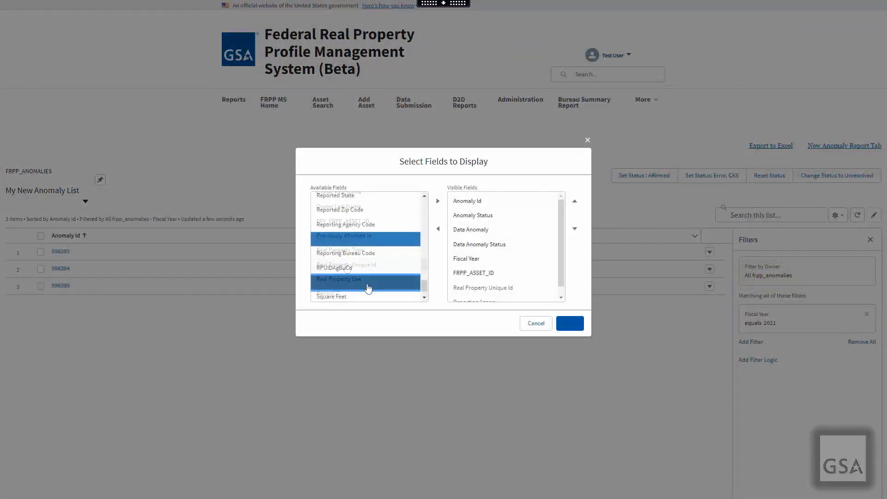
click(438, 202)
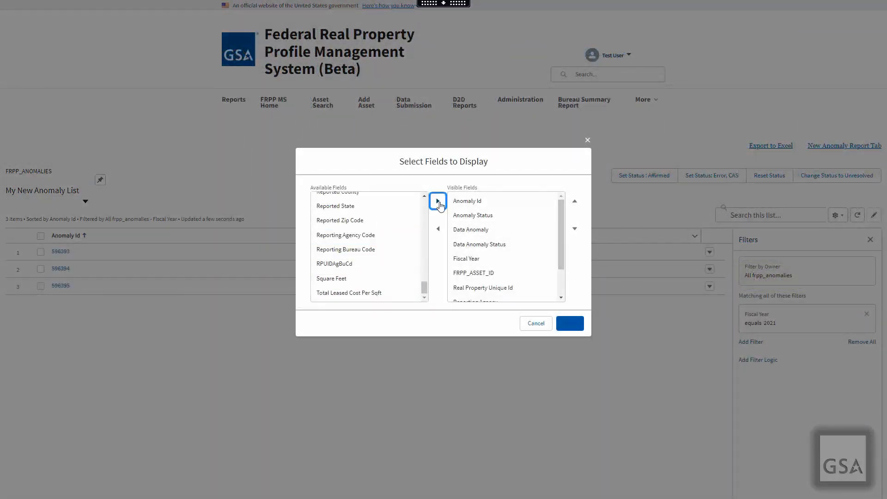
click(571, 325)
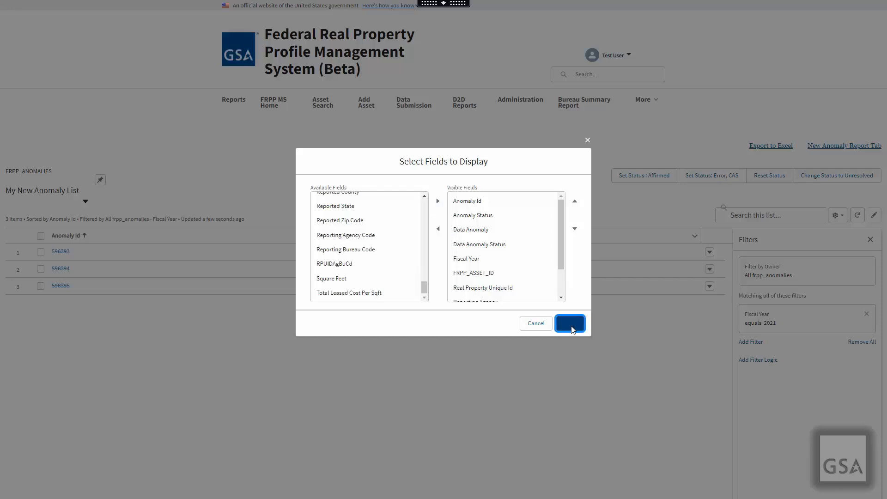